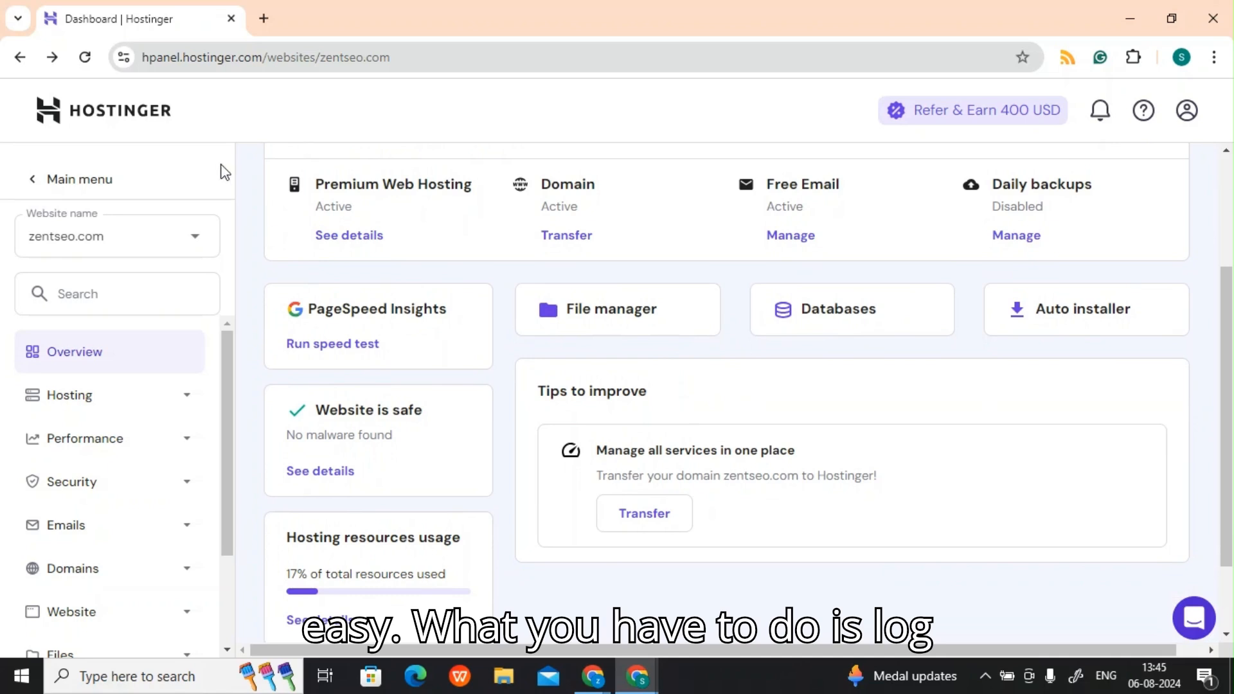
Step: Go to the list of hosted websites and open the dashboard for zentseo.com
click(166, 129)
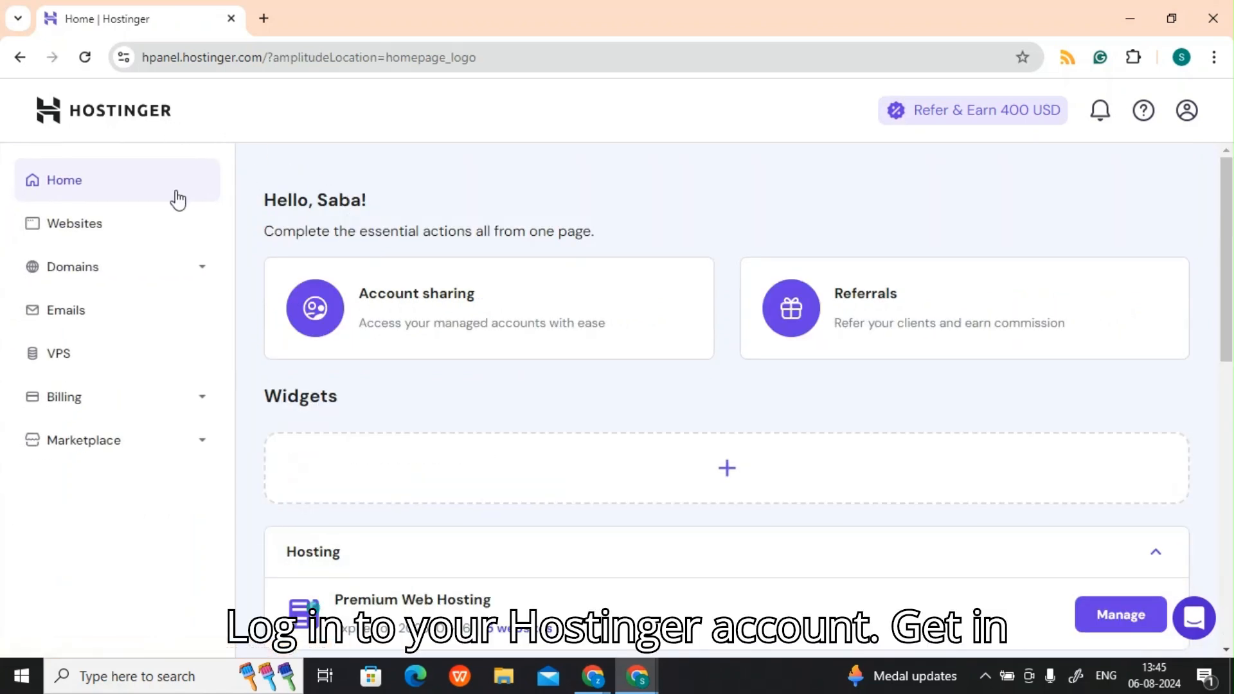
click(133, 232)
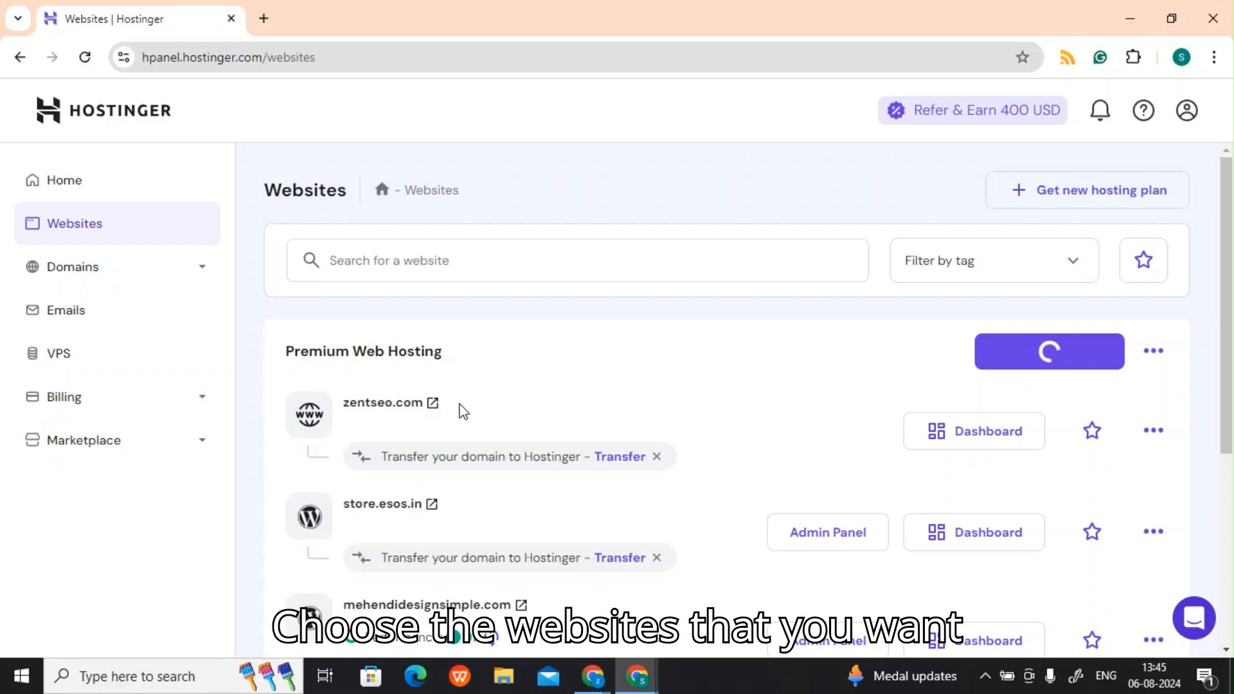
click(962, 451)
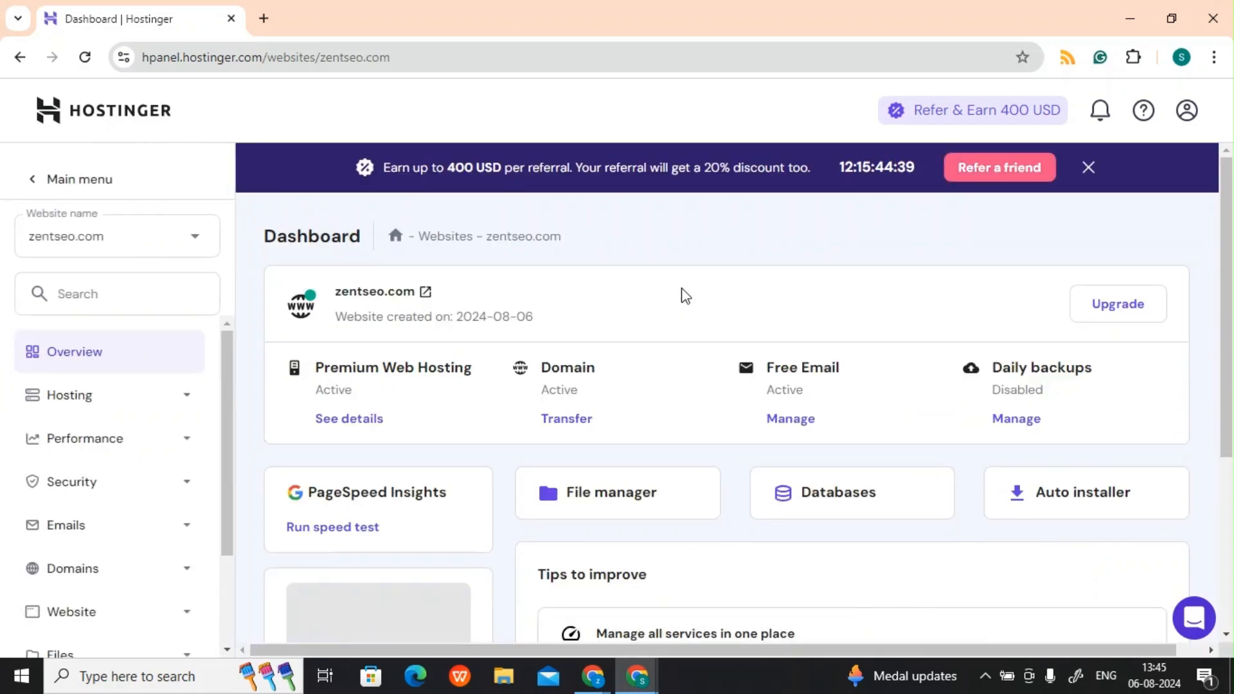
Step: Open the auto installer for zentseo.com and choose WordPress as the application to install
scroll(680, 295, down, 3)
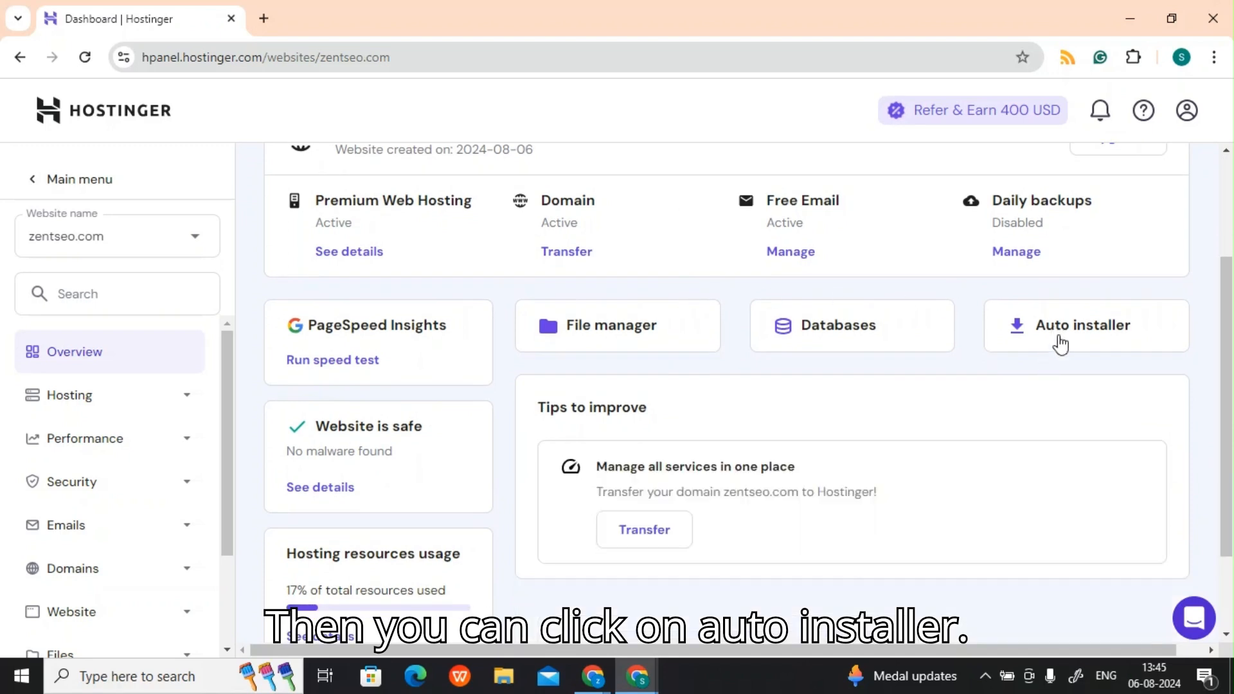
click(1057, 343)
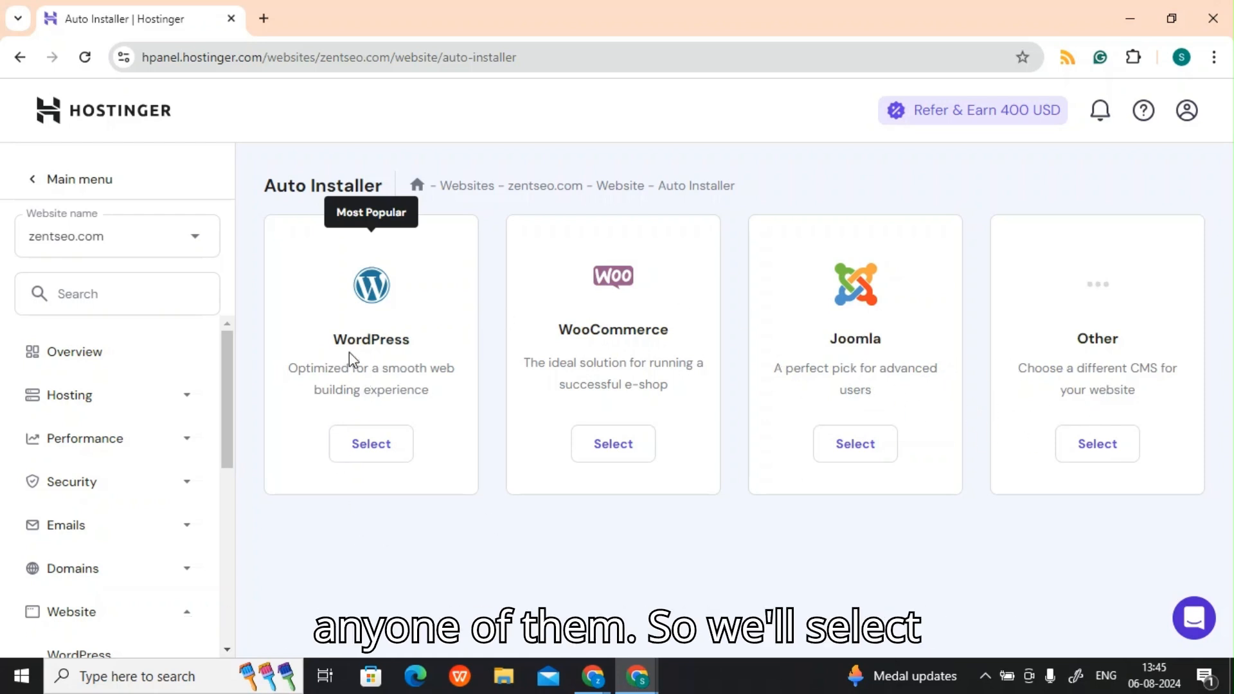
click(386, 451)
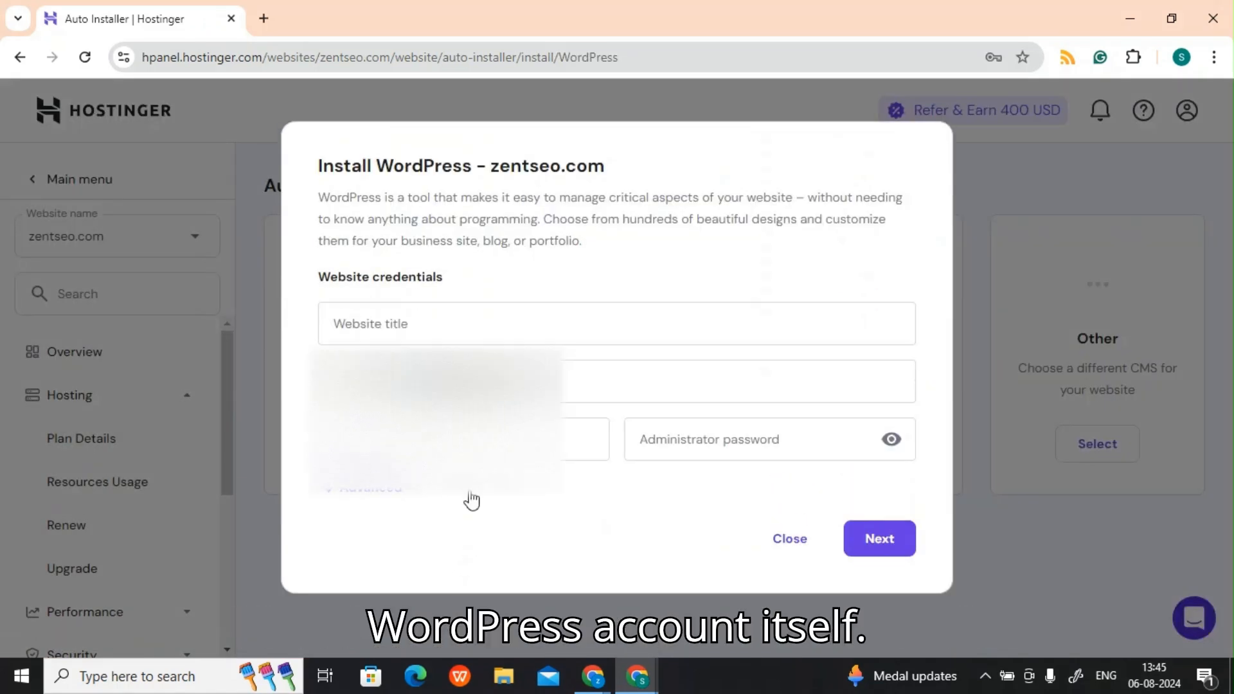
Step: Set the website title of the WordPress installation to Zentseo
click(482, 329)
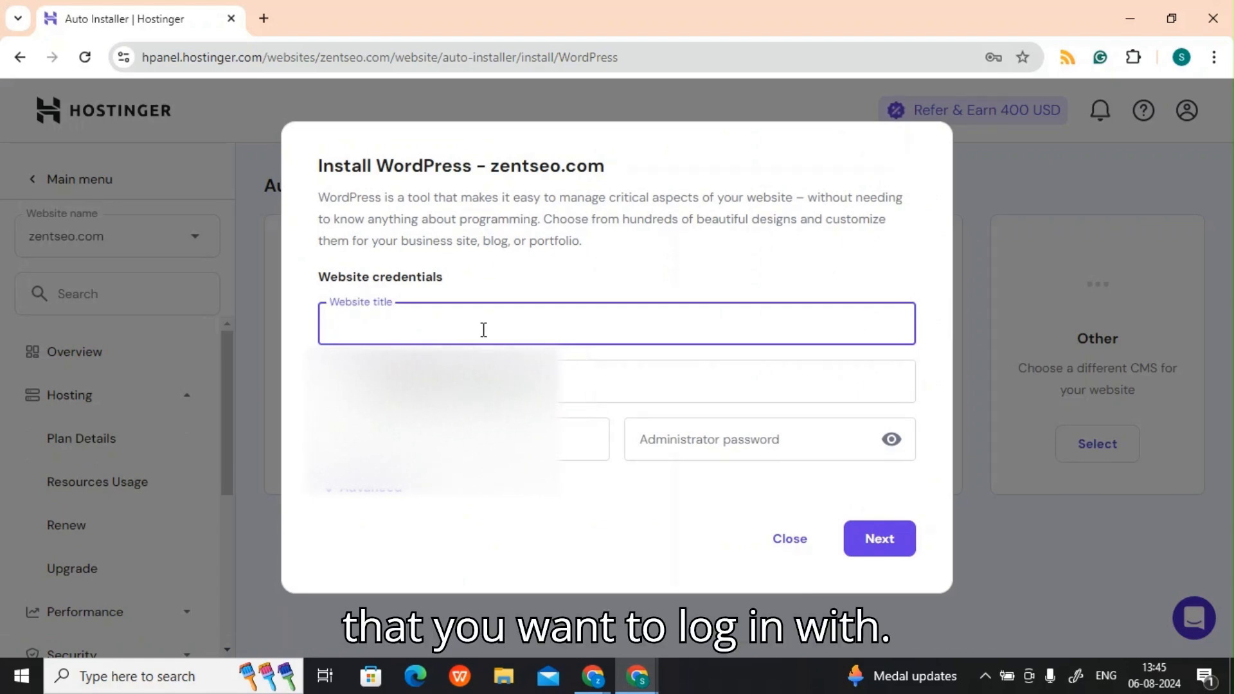
text(Zentseo)
Step: Replace the prefilled administrator email with the site's own email and fill in the administrator username
triple_click(444, 382)
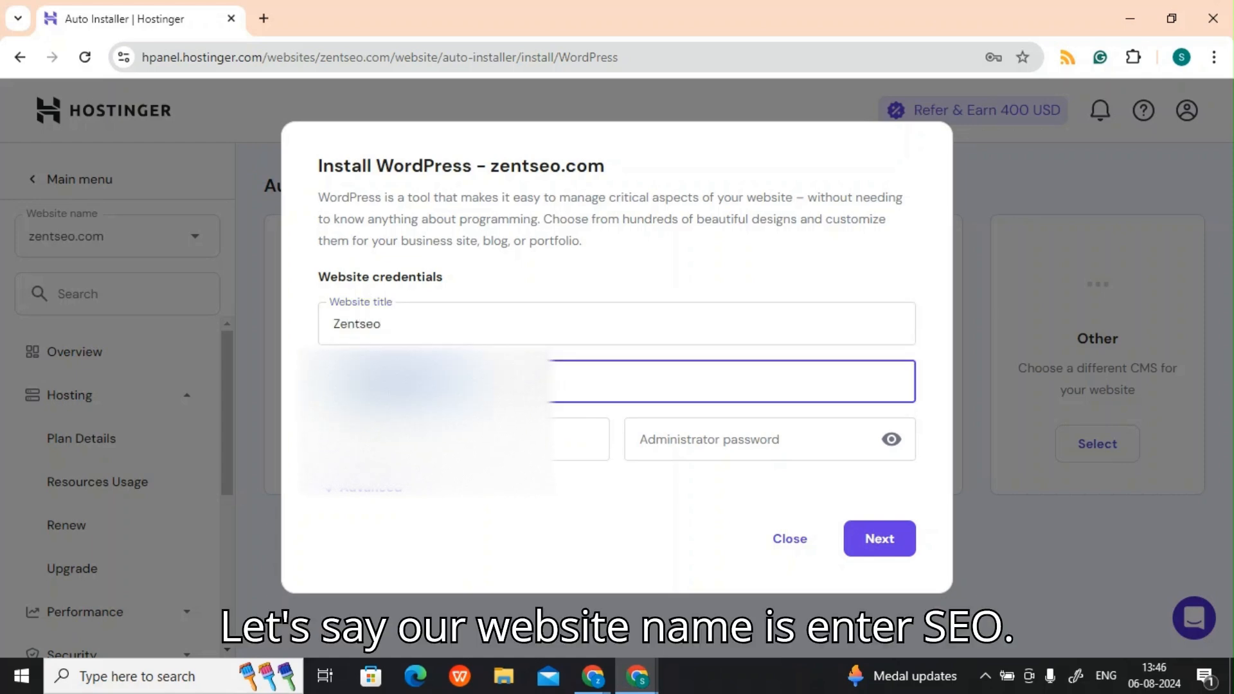
key(BackSpace)
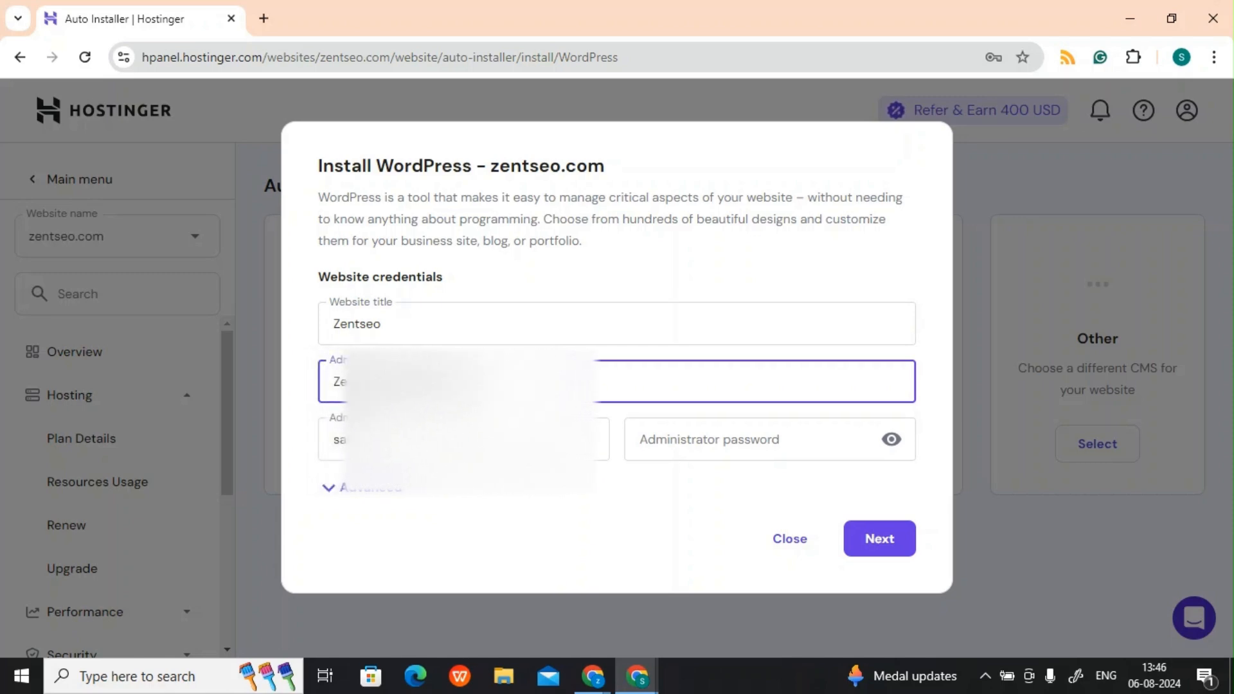
key(Tab)
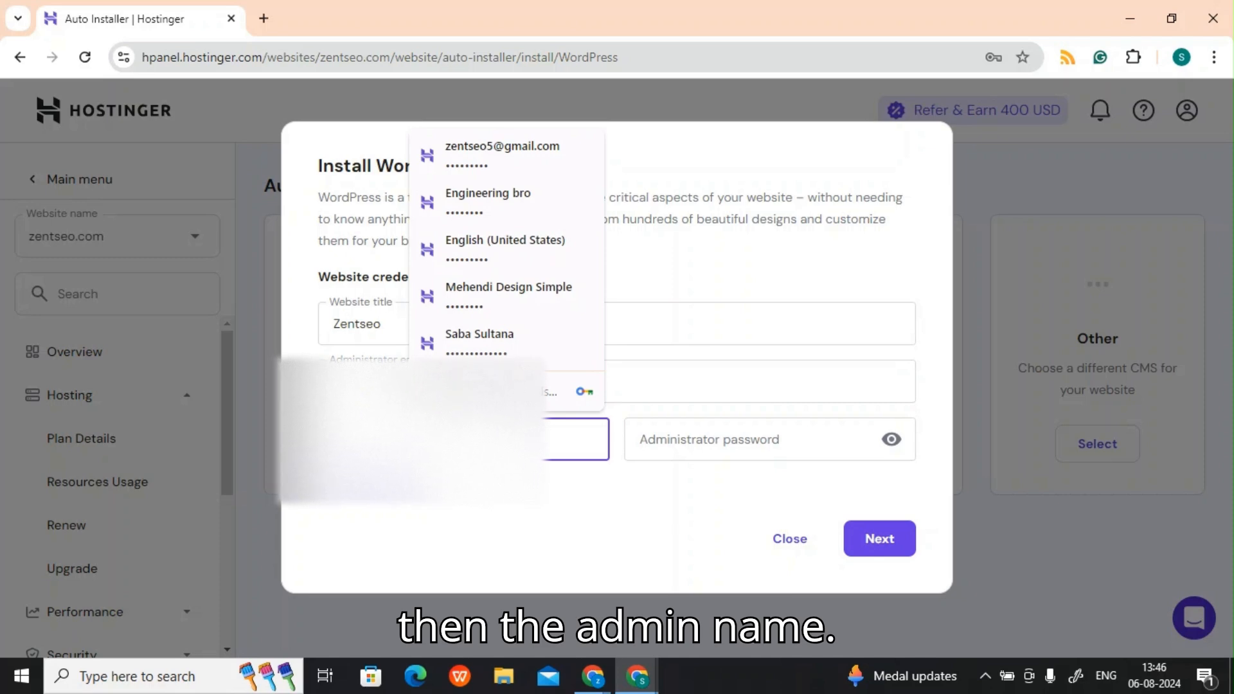
text(z)
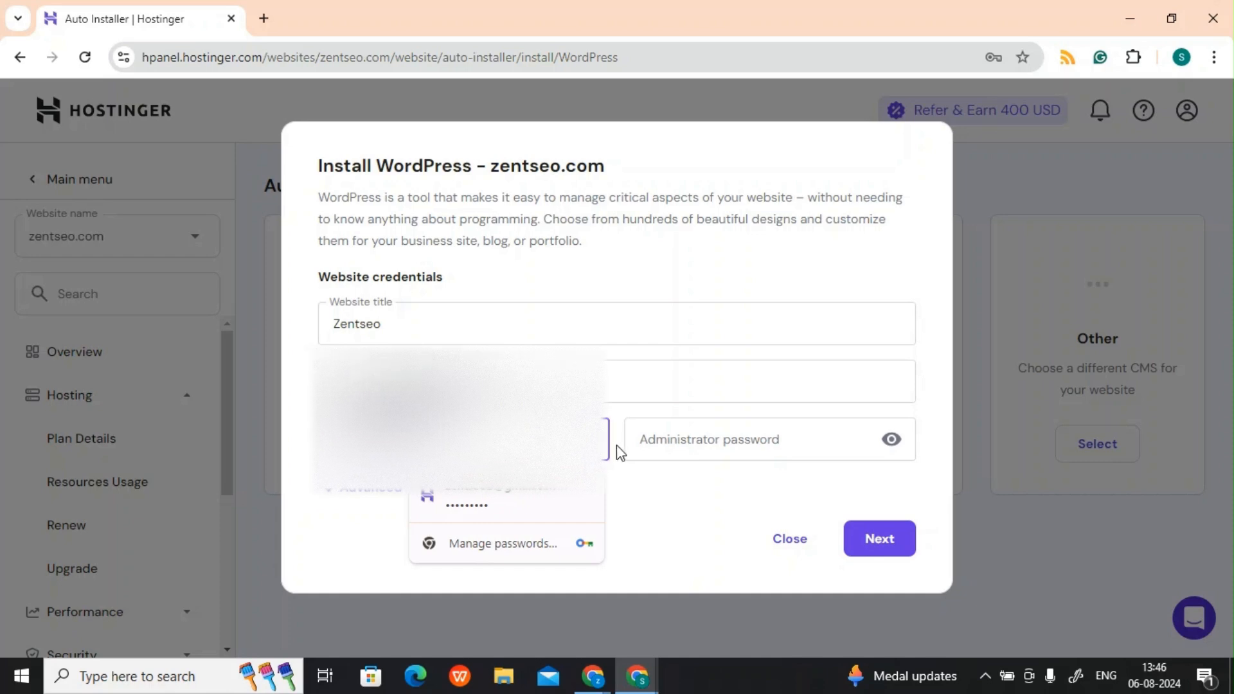
Step: Enter an administrator password for the WordPress installation that meets the listed requirements
click(659, 443)
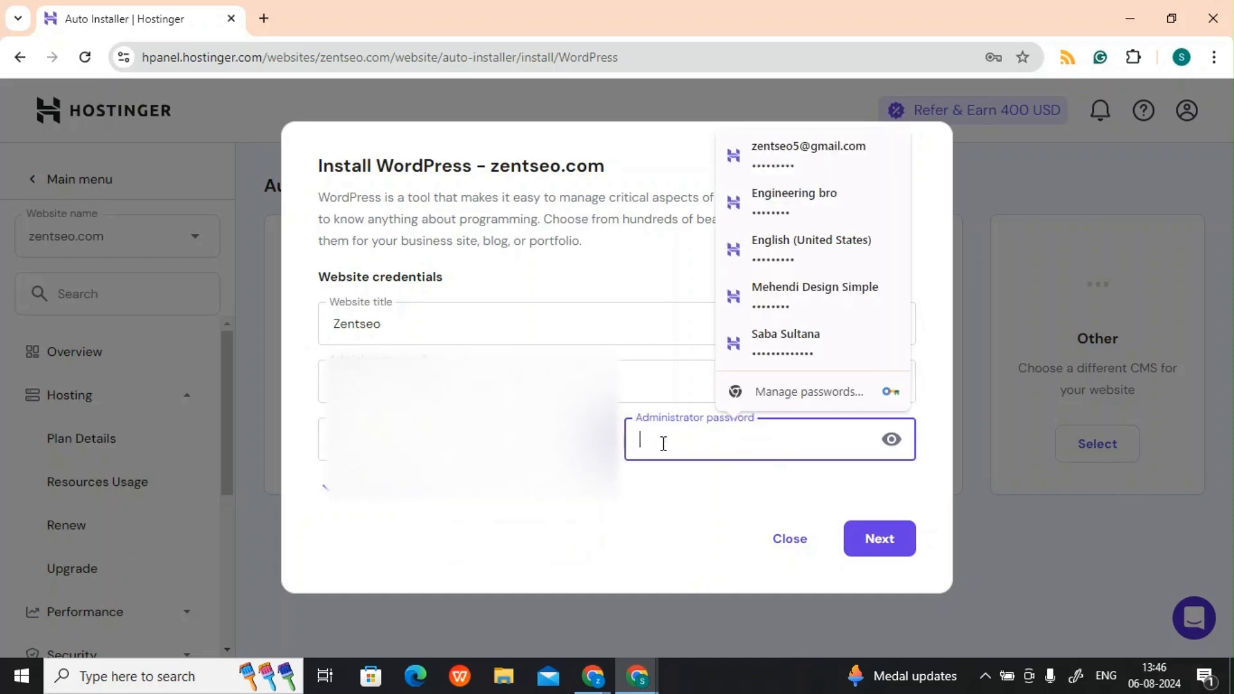
text(Z)
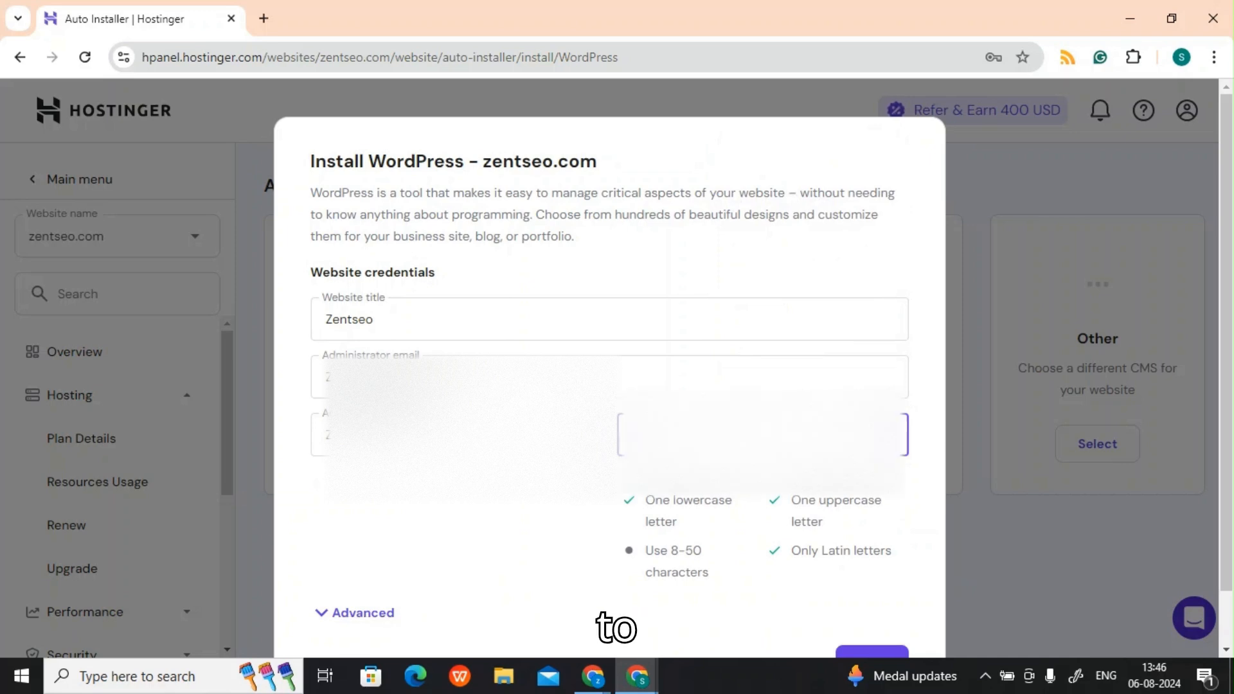
text(@)
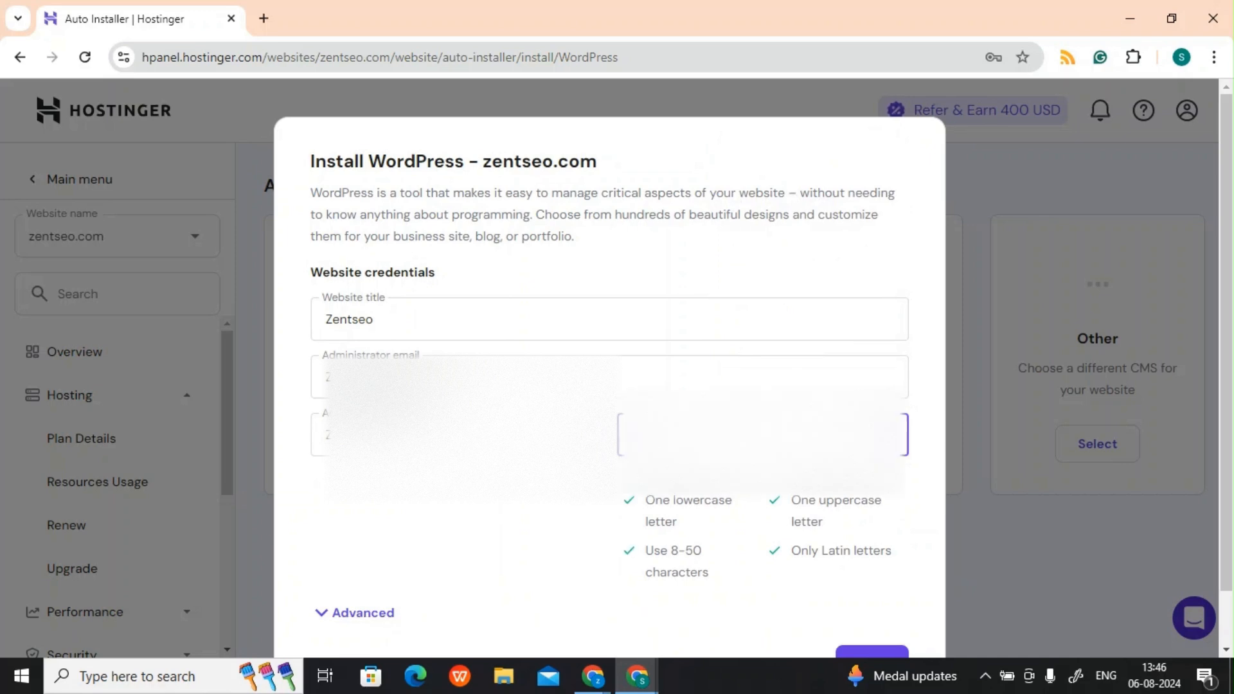
click(885, 435)
Step: Continue to the installation settings and install WordPress 6.6.1 in English with PHP 8.2 and minor-version updates only
scroll(879, 437, down, 1)
click(894, 605)
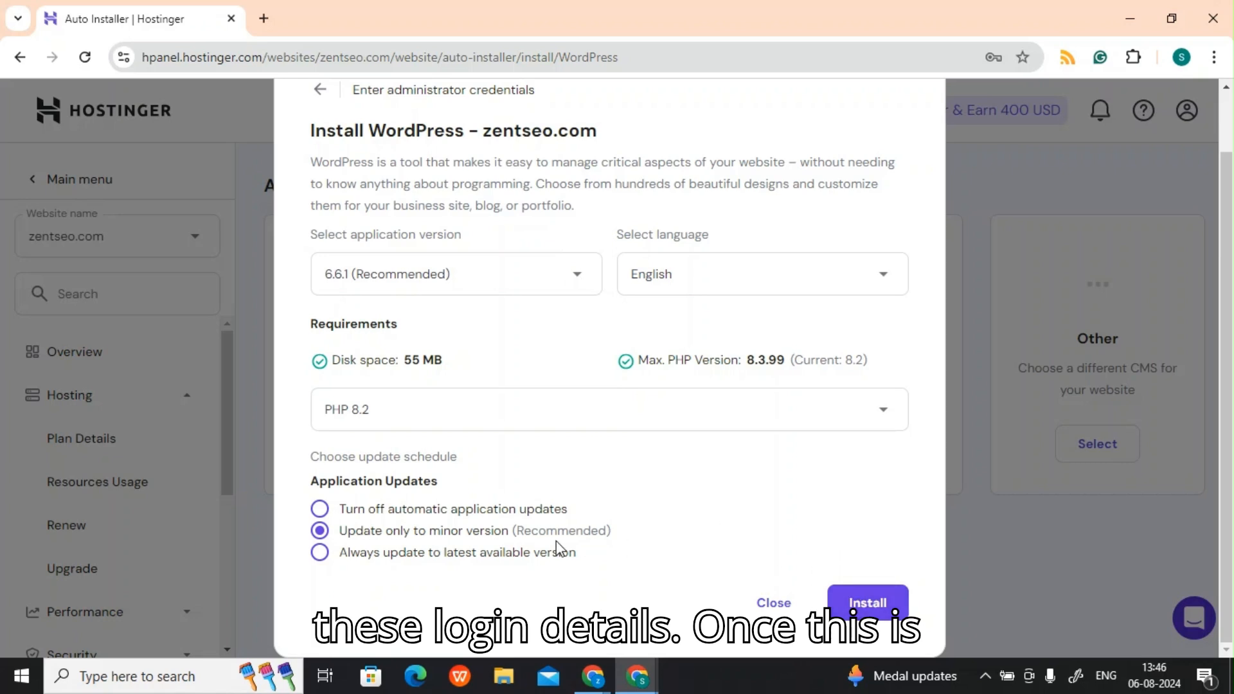
click(868, 603)
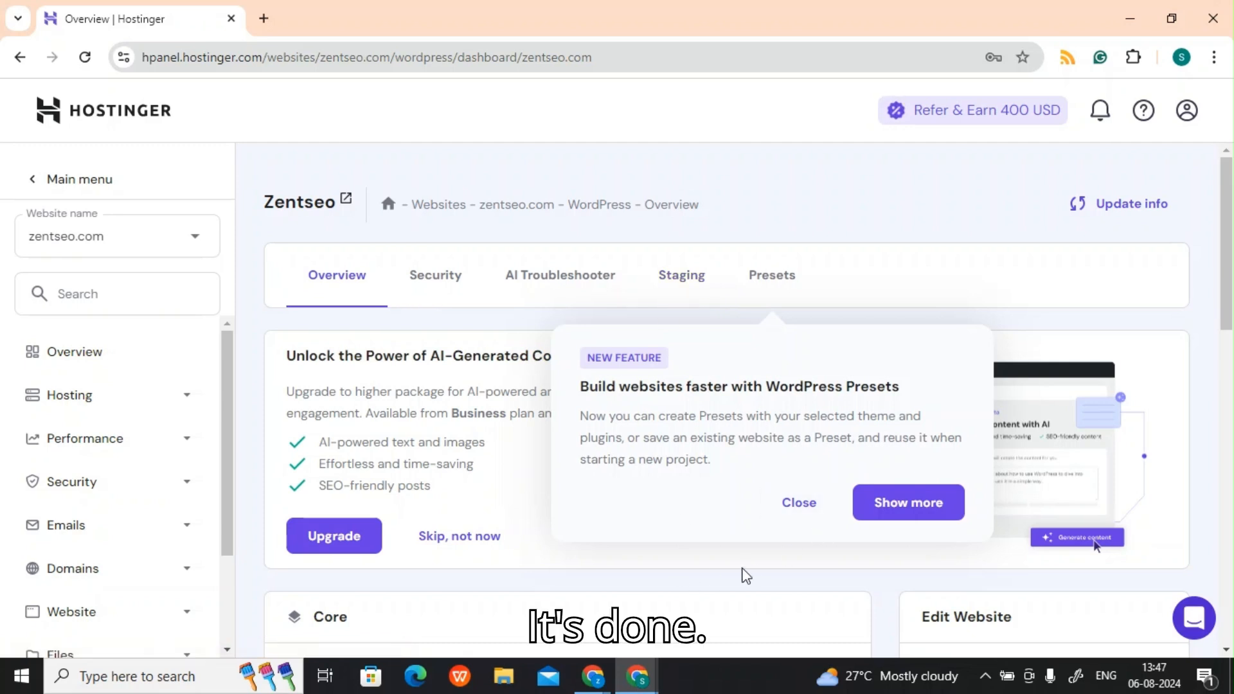
Step: Dismiss the WordPress Presets announcement and open the WordPress admin panel for zentseo.com
click(812, 504)
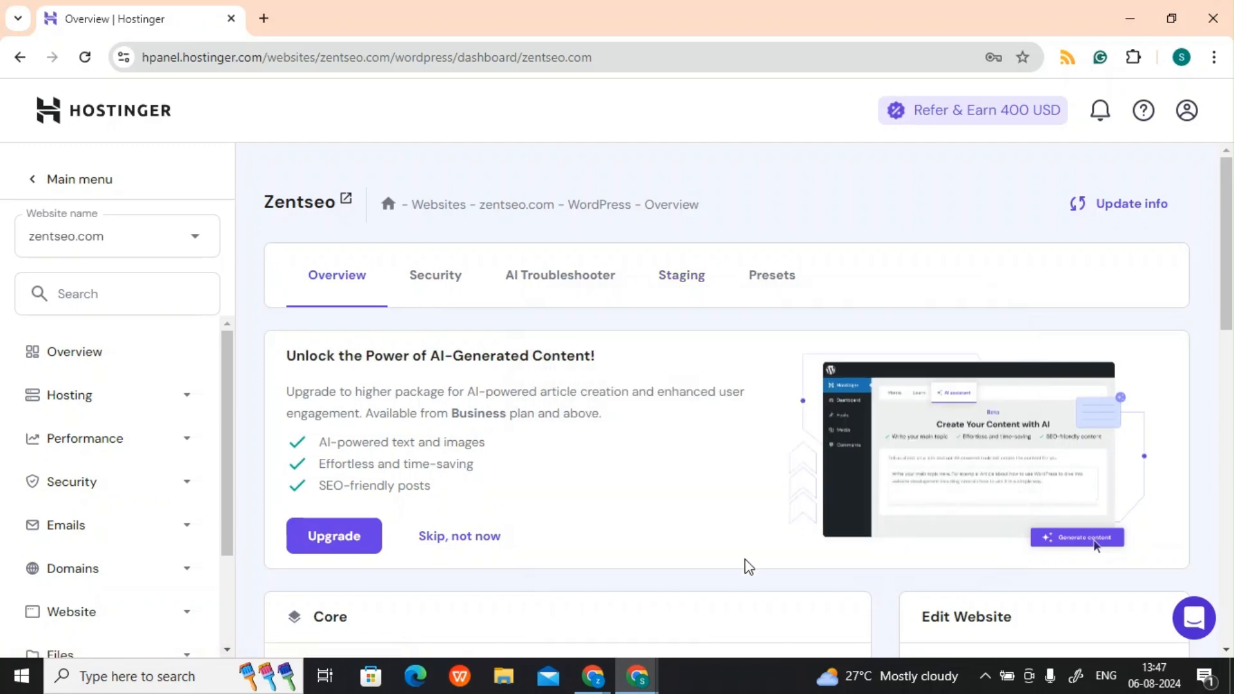
scroll(746, 565, down, 3)
scroll(746, 566, down, 3)
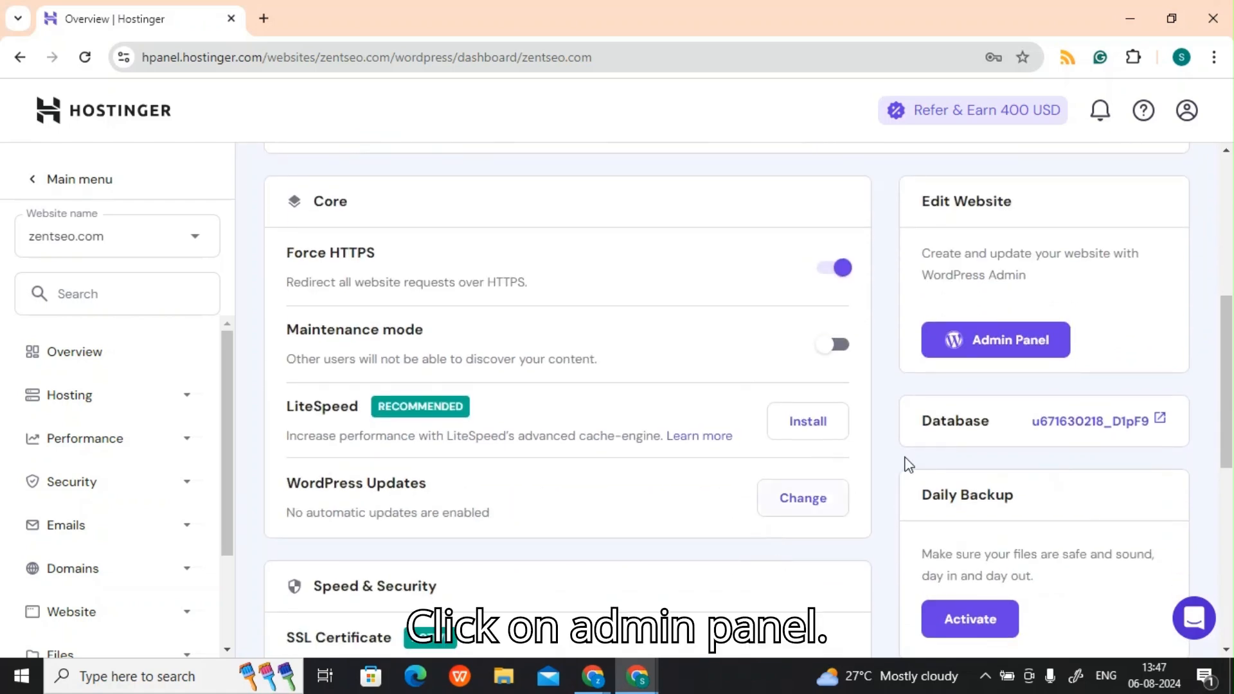
scroll(997, 359, down, 3)
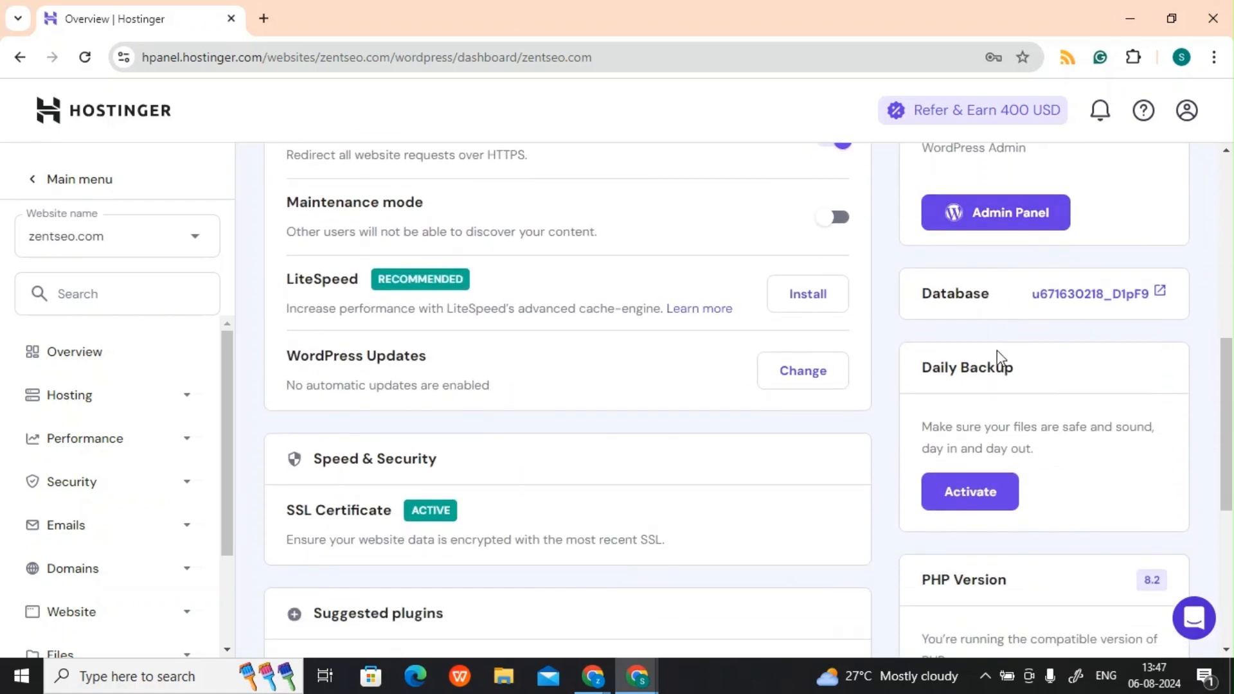
scroll(997, 351, down, 5)
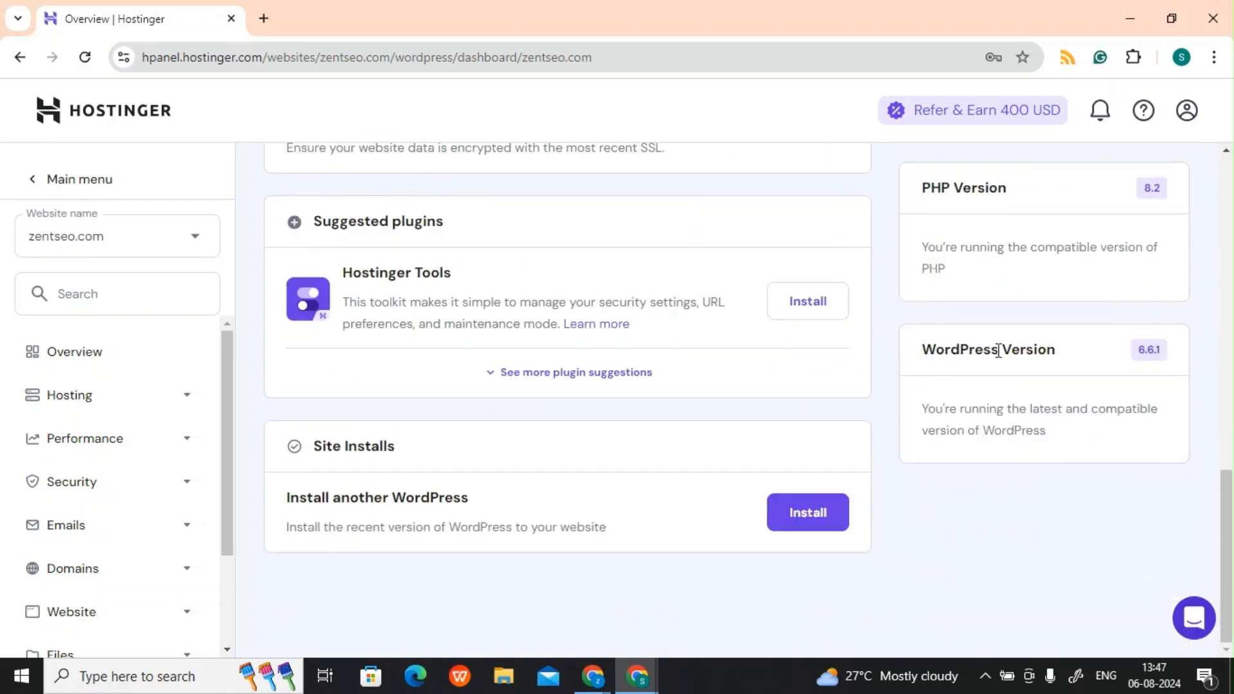
scroll(998, 350, up, 9)
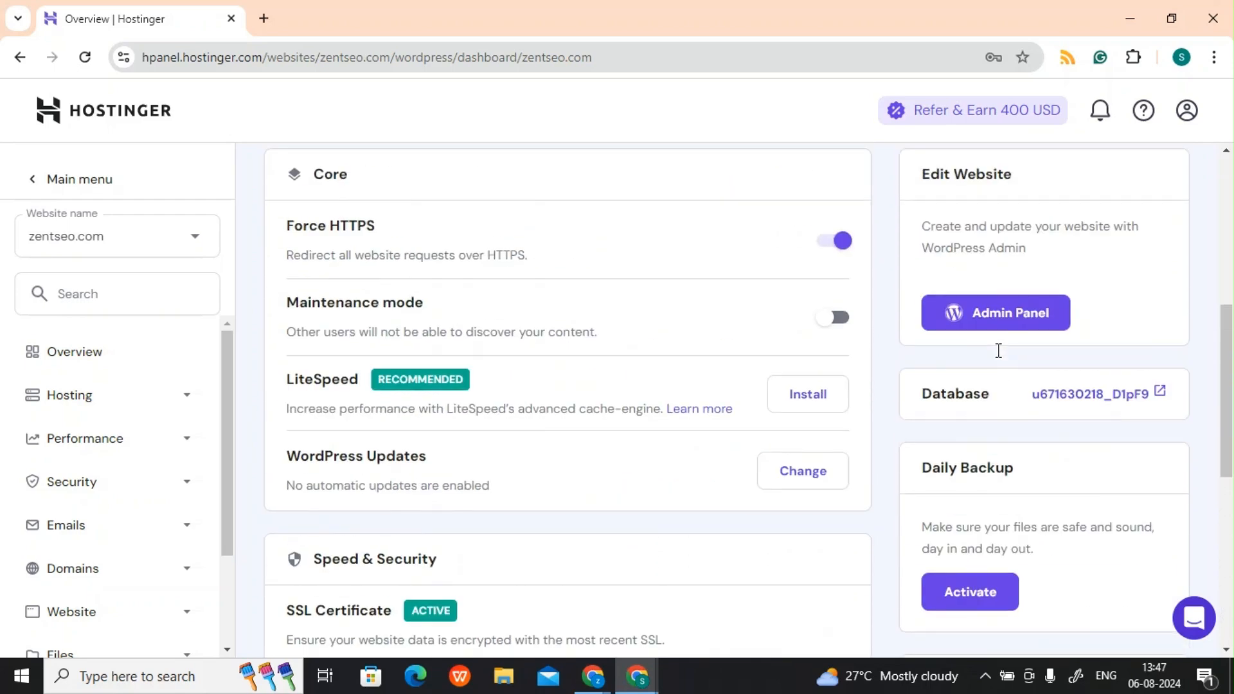
click(996, 394)
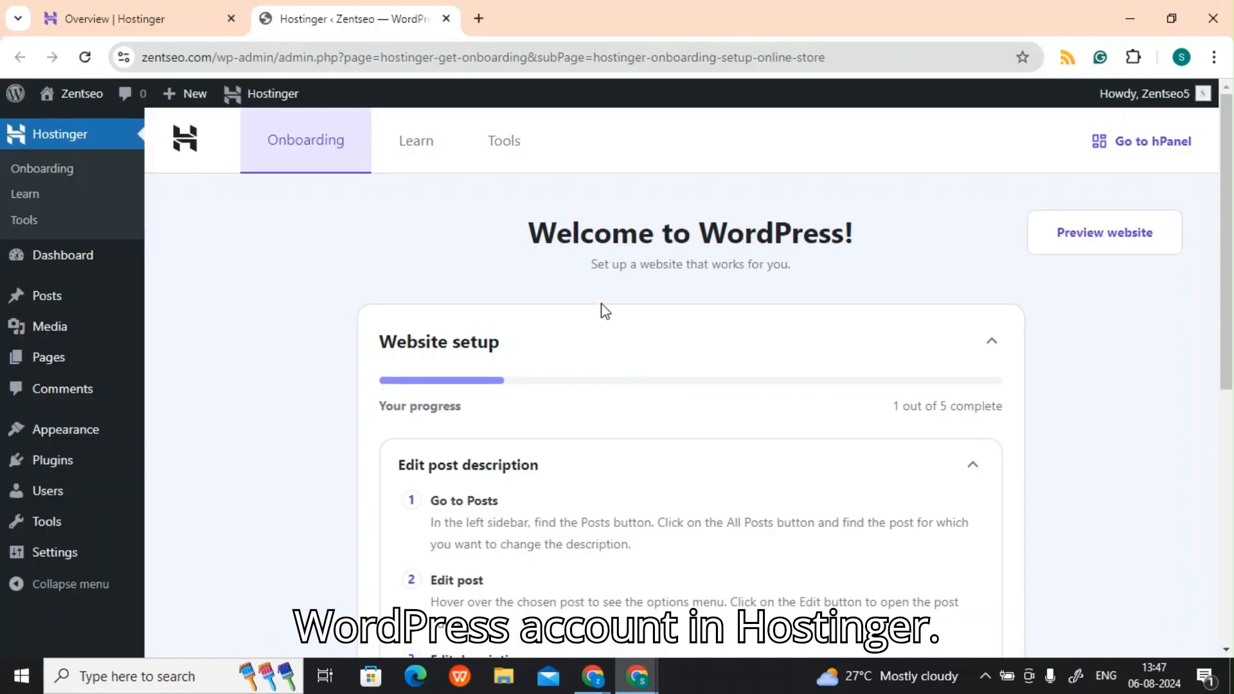
Step: Visit the live Zentseo site from the WordPress admin area and look through its default homepage
scroll(605, 311, down, 7)
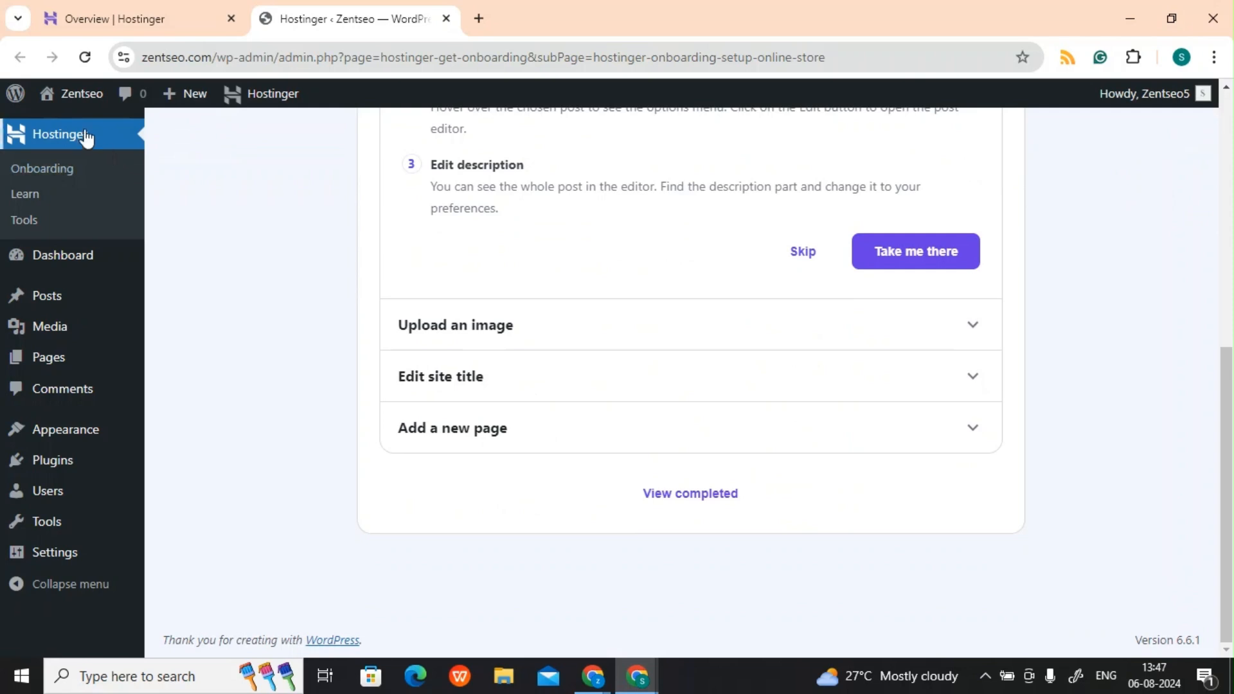
scroll(341, 300, up, 5)
scroll(341, 300, up, 3)
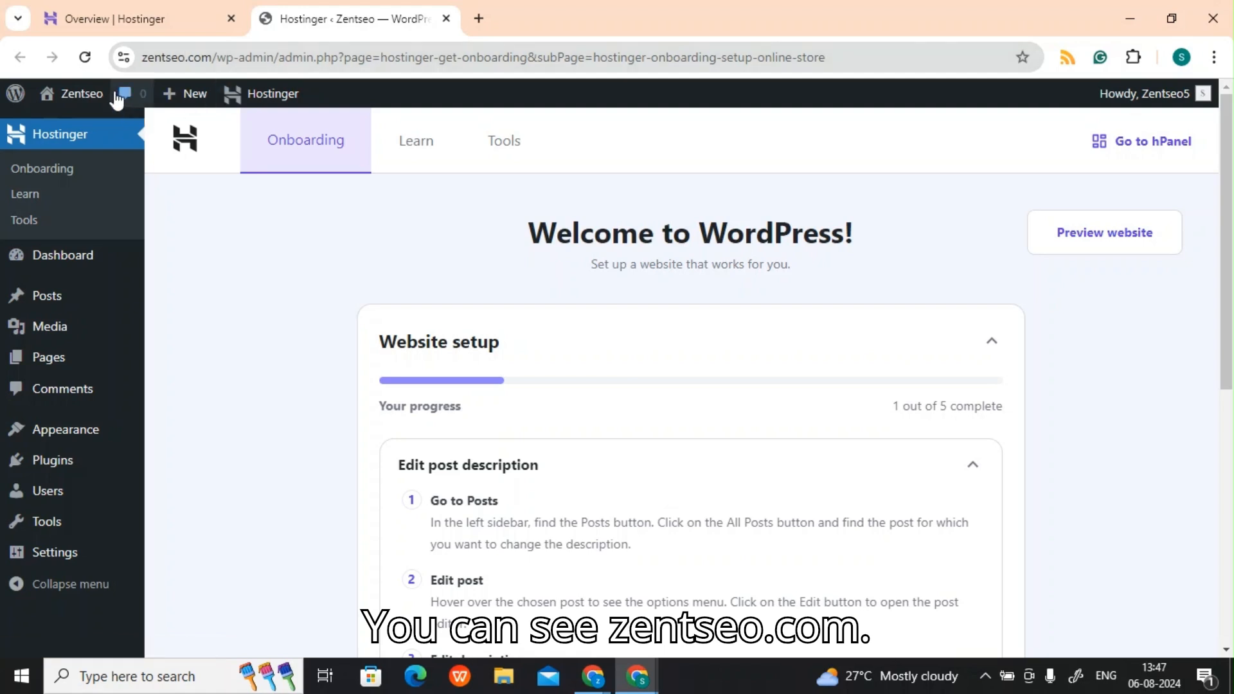
mouse_move(83, 96)
click(76, 126)
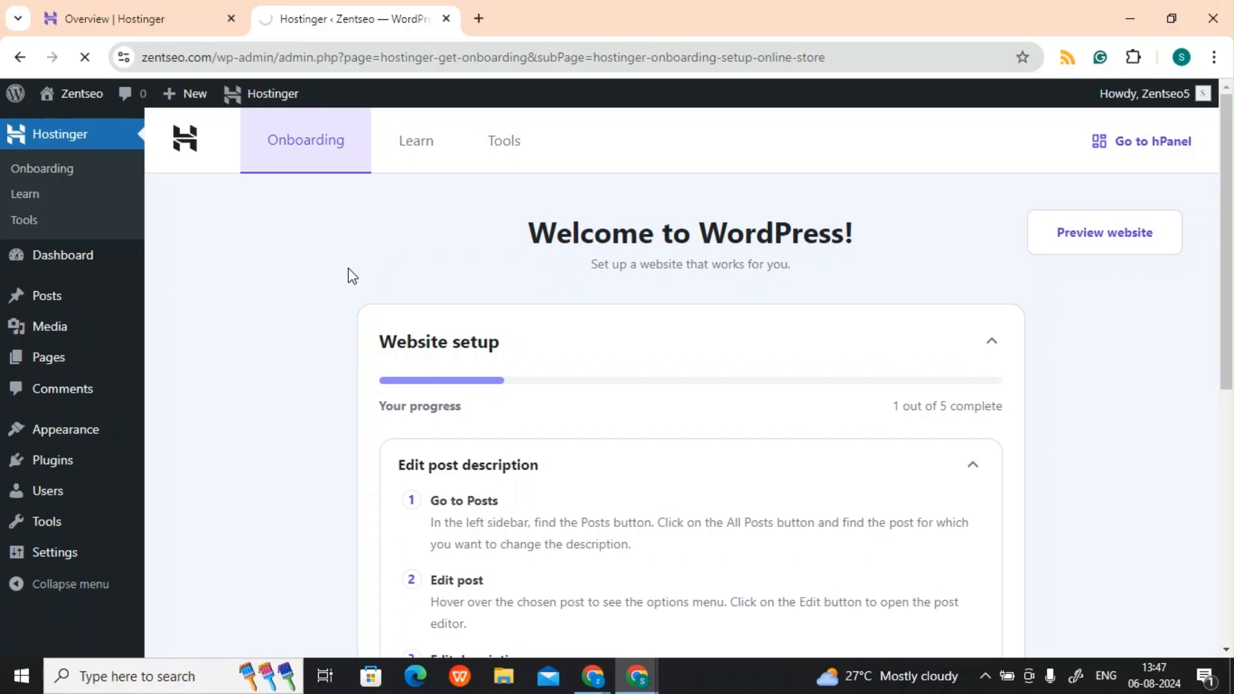
scroll(404, 457, down, 3)
scroll(404, 458, down, 20)
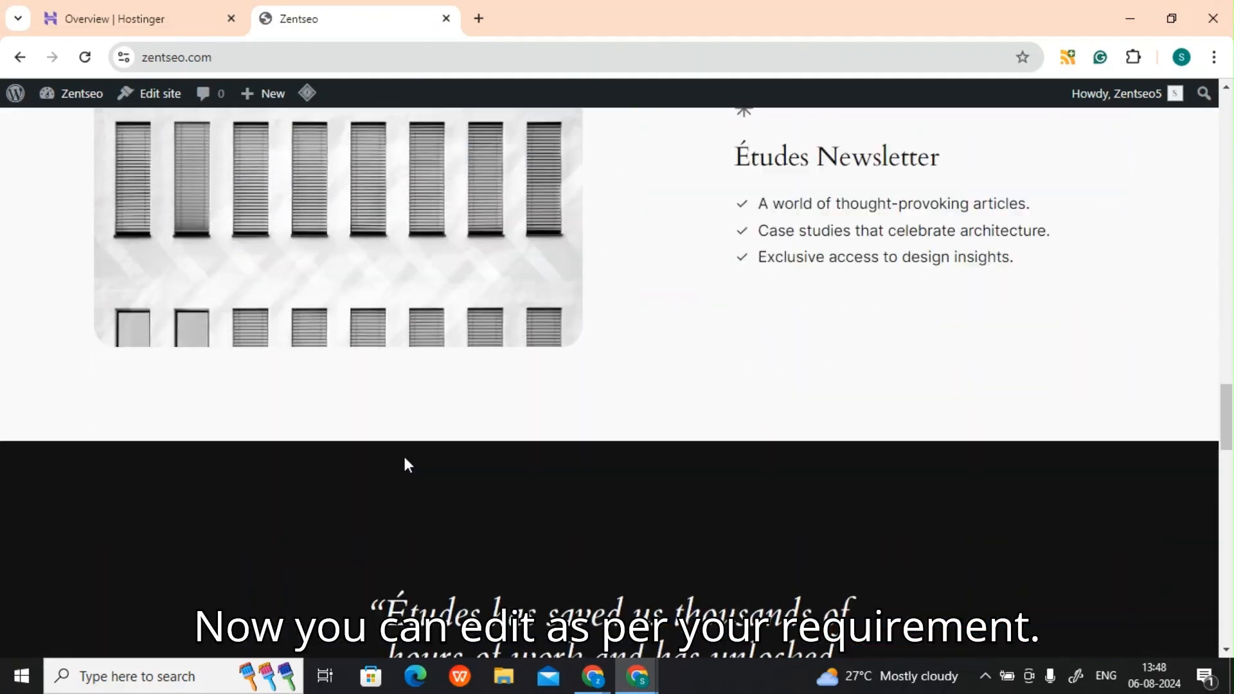
scroll(404, 457, down, 20)
scroll(403, 457, up, 20)
scroll(409, 465, up, 15)
Step: Return to the WordPress dashboard, highlight its wp-admin address, and review the dashboard widgets
mouse_move(87, 102)
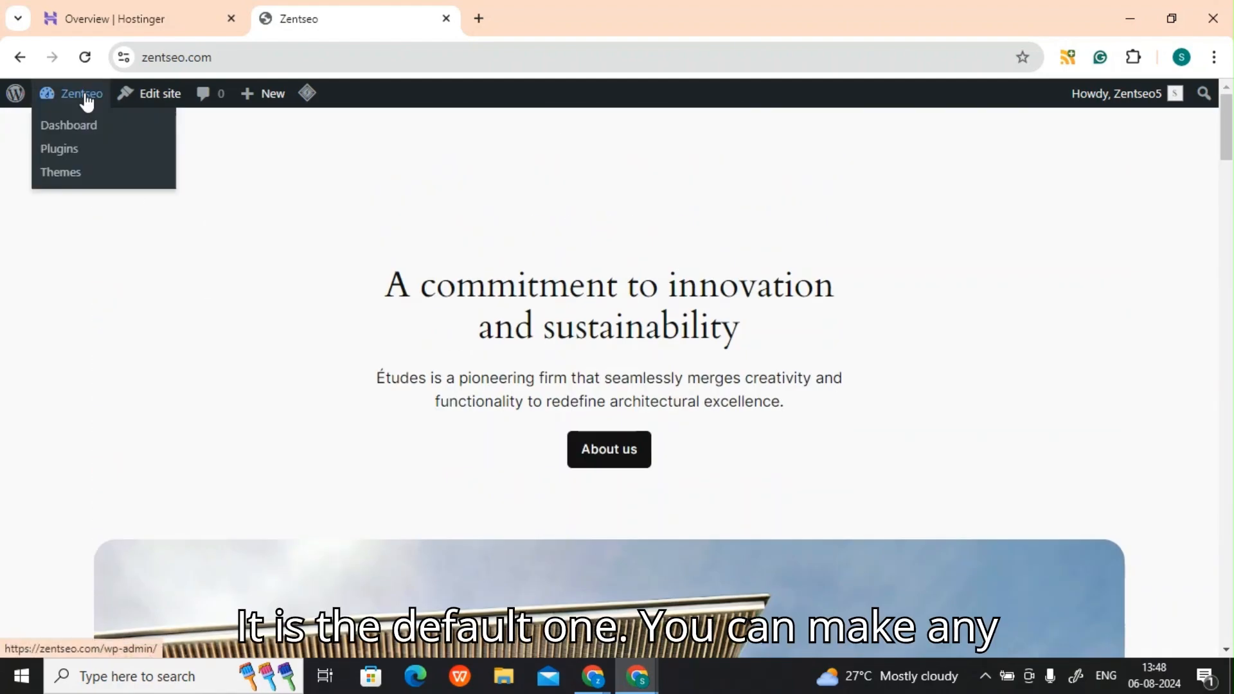
click(86, 128)
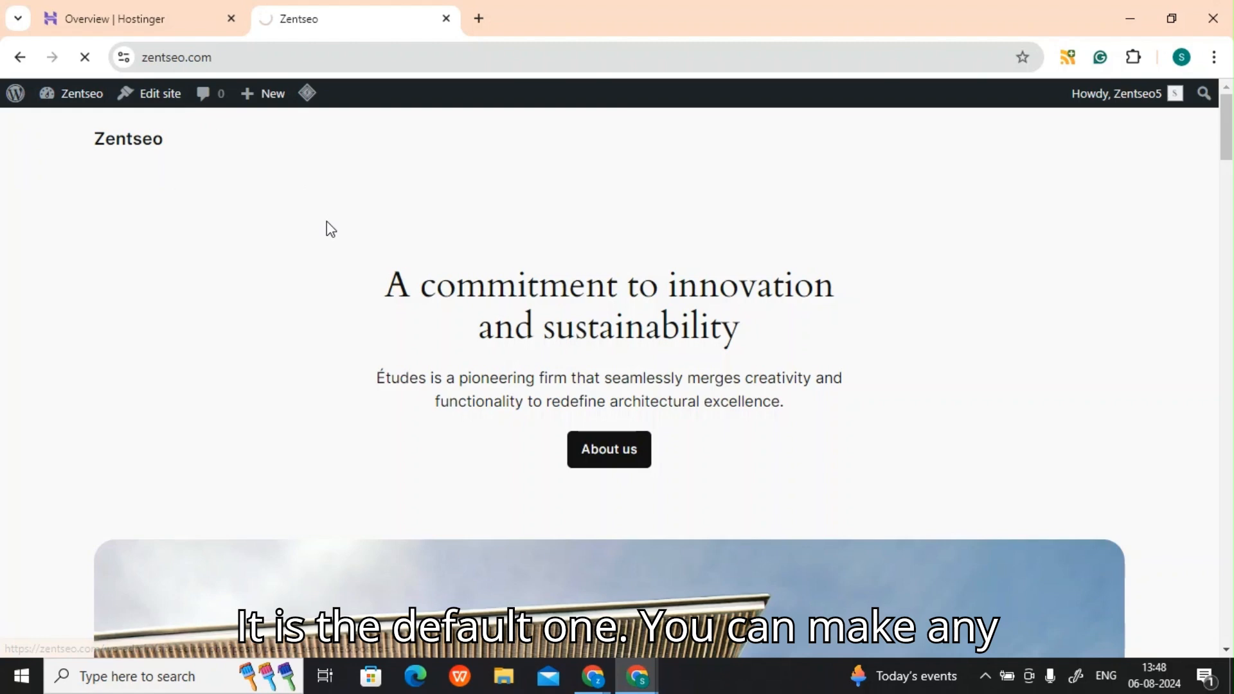
click(290, 57)
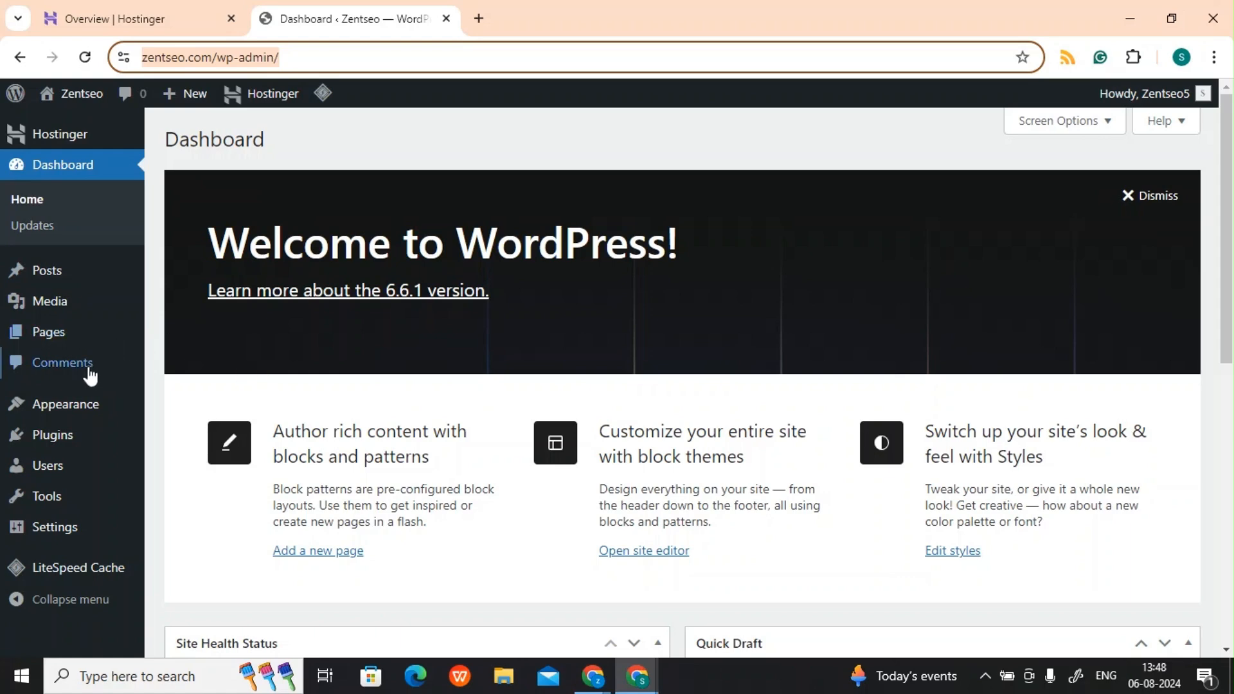
scroll(88, 377, down, 3)
scroll(164, 271, down, 4)
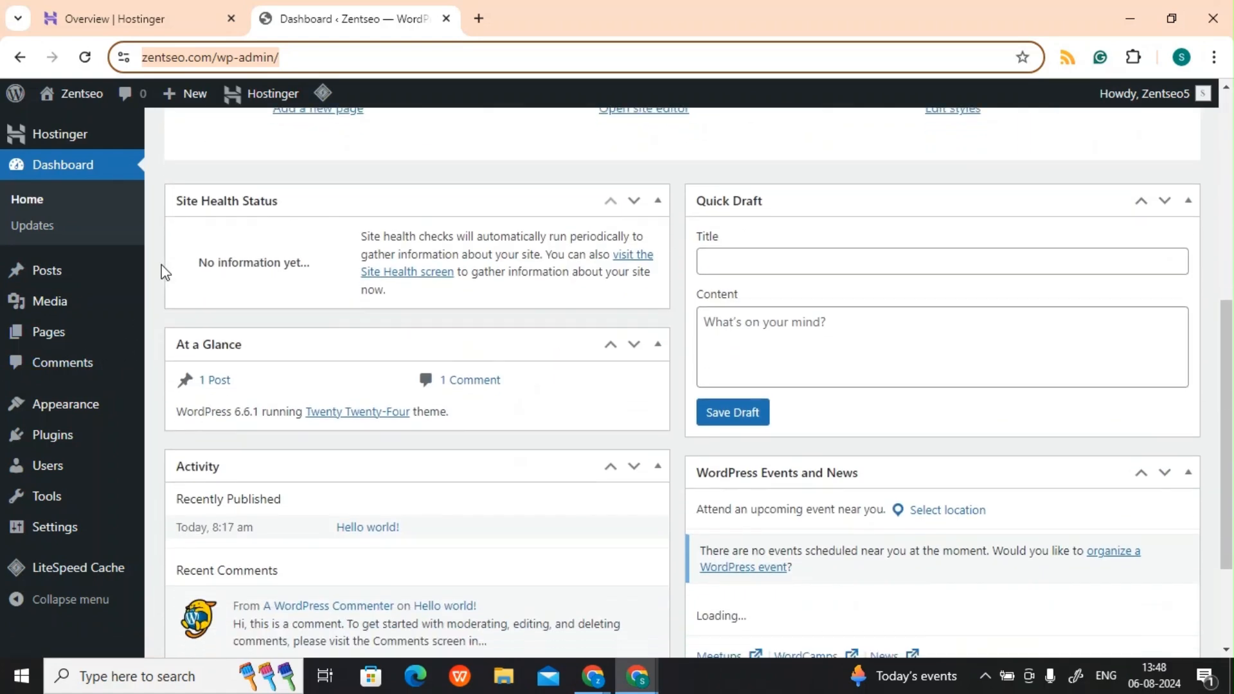
scroll(164, 271, down, 3)
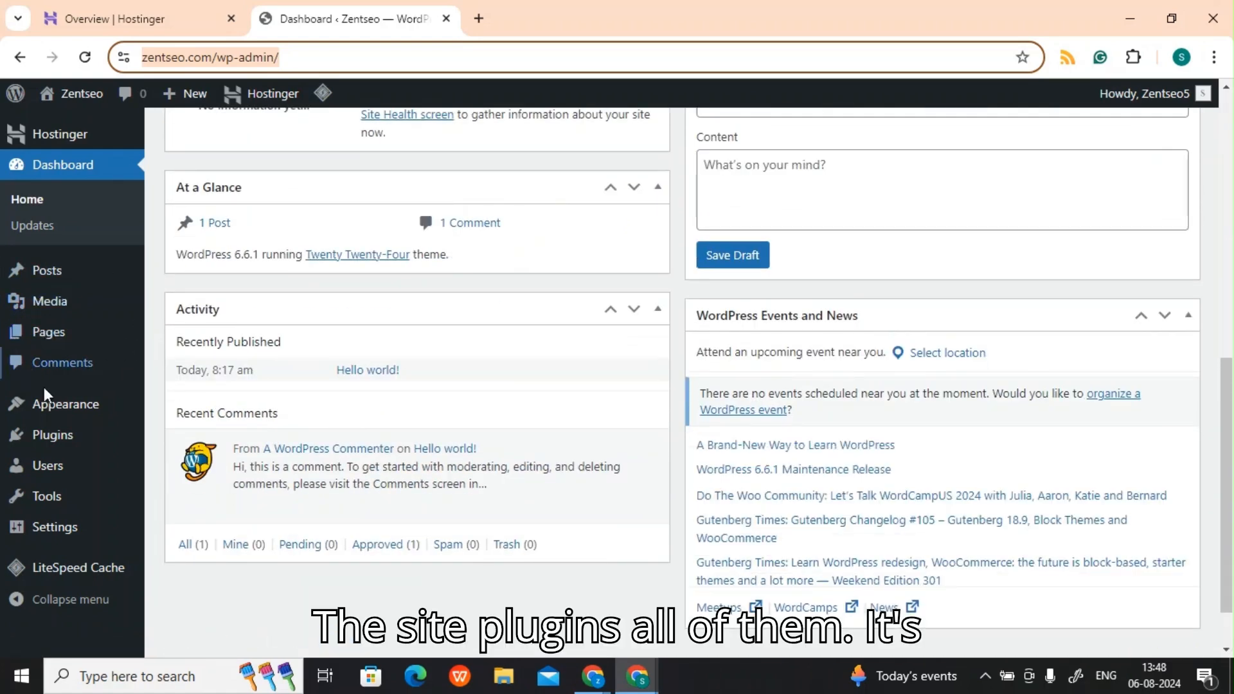
scroll(330, 232, up, 10)
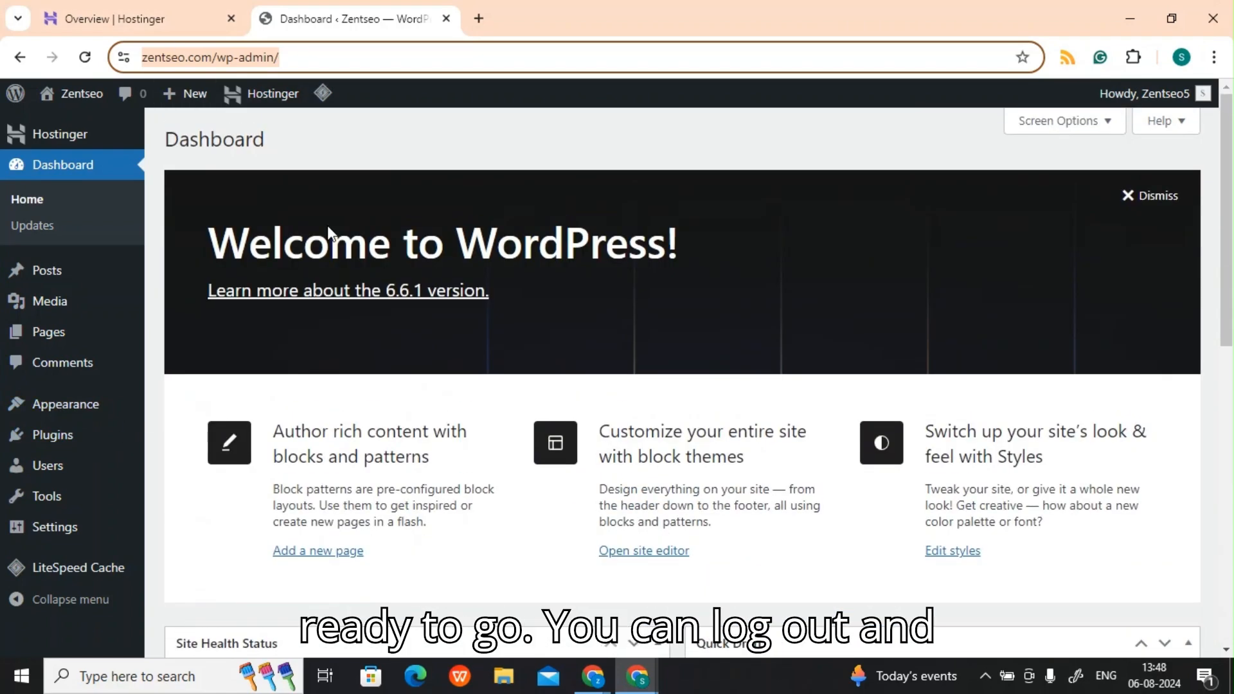
Step: Log out of WordPress and log back in with the administrator username and password
mouse_move(1184, 110)
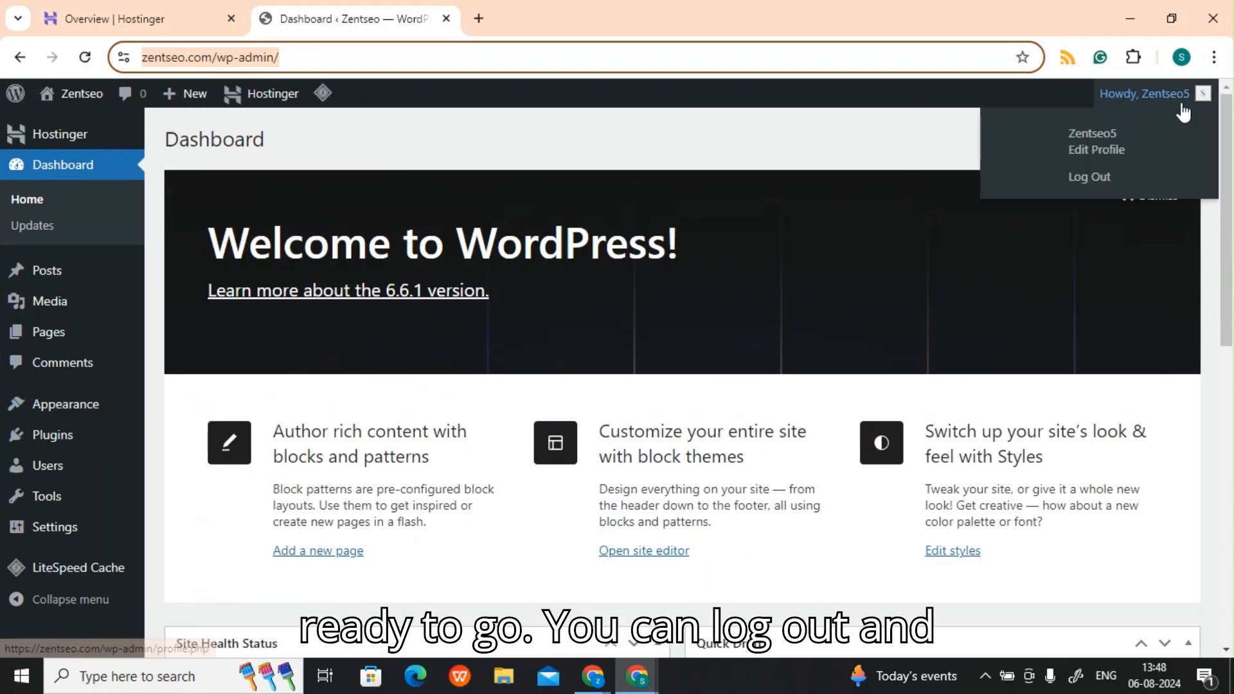
click(1100, 180)
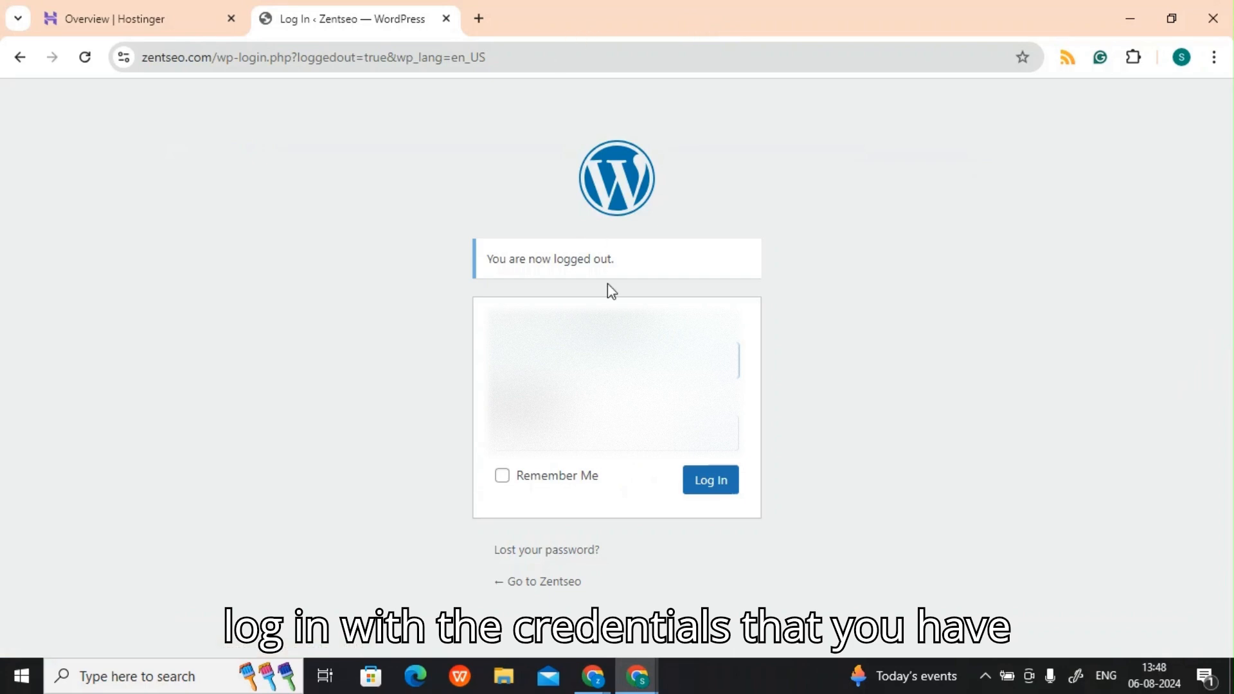
click(617, 360)
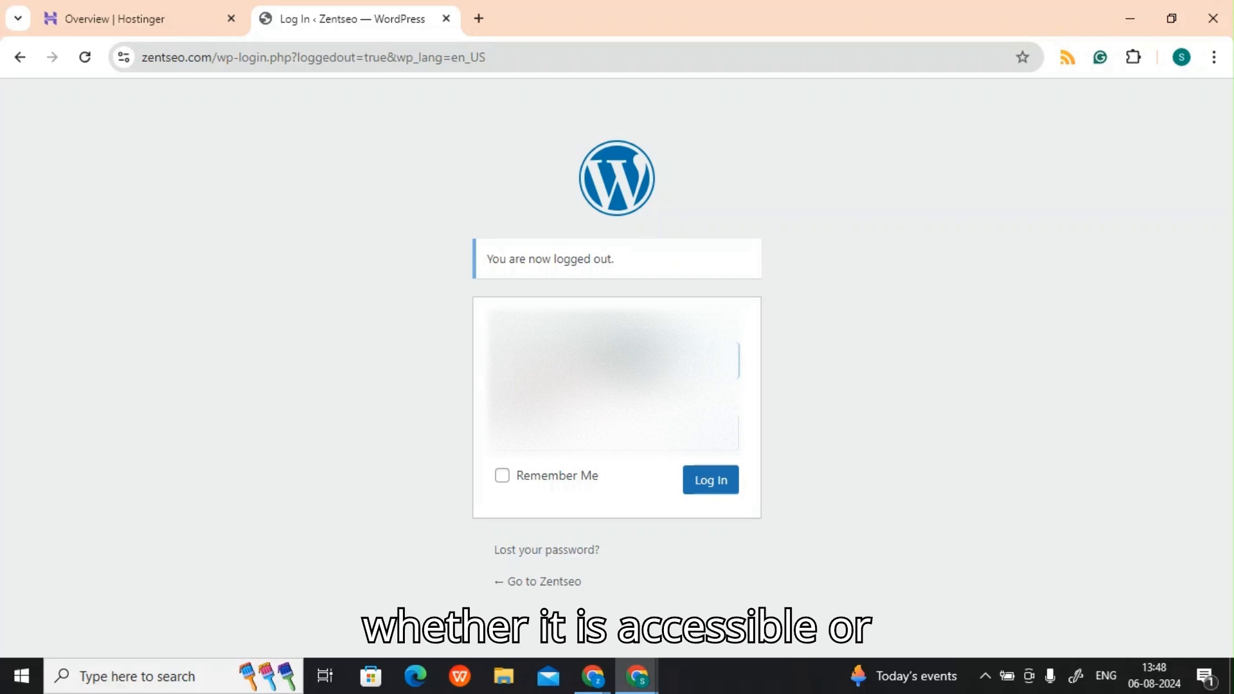
key(Tab)
text(•)
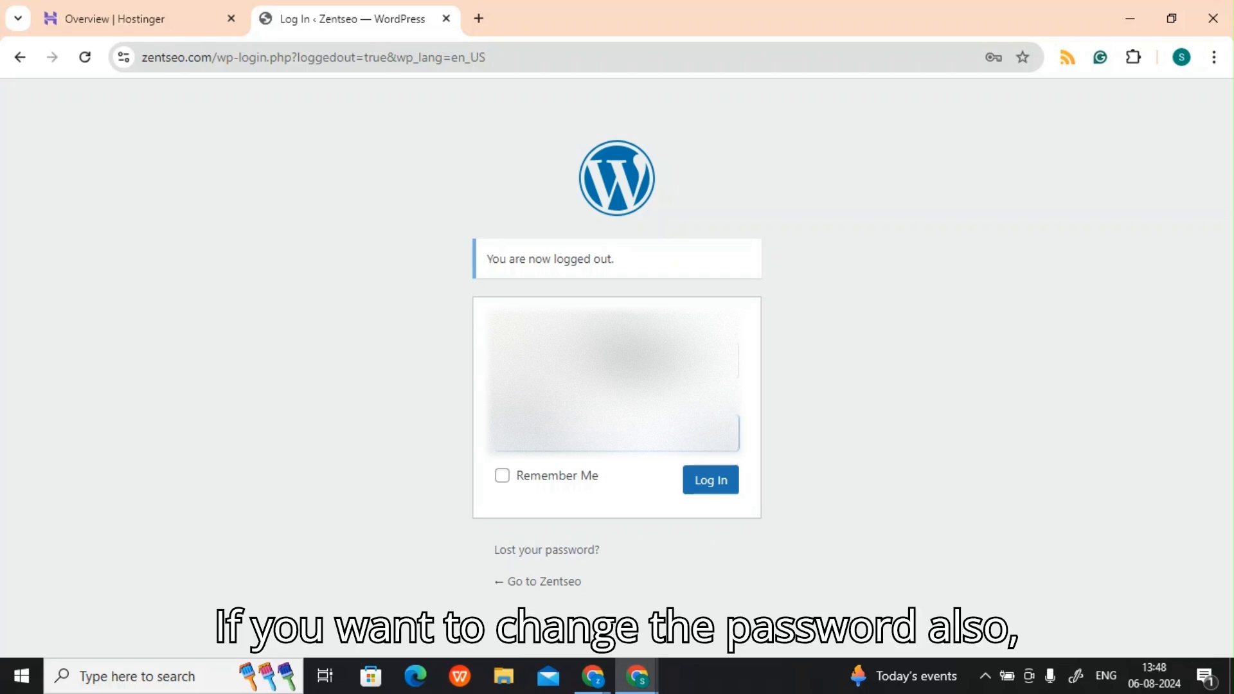
click(726, 478)
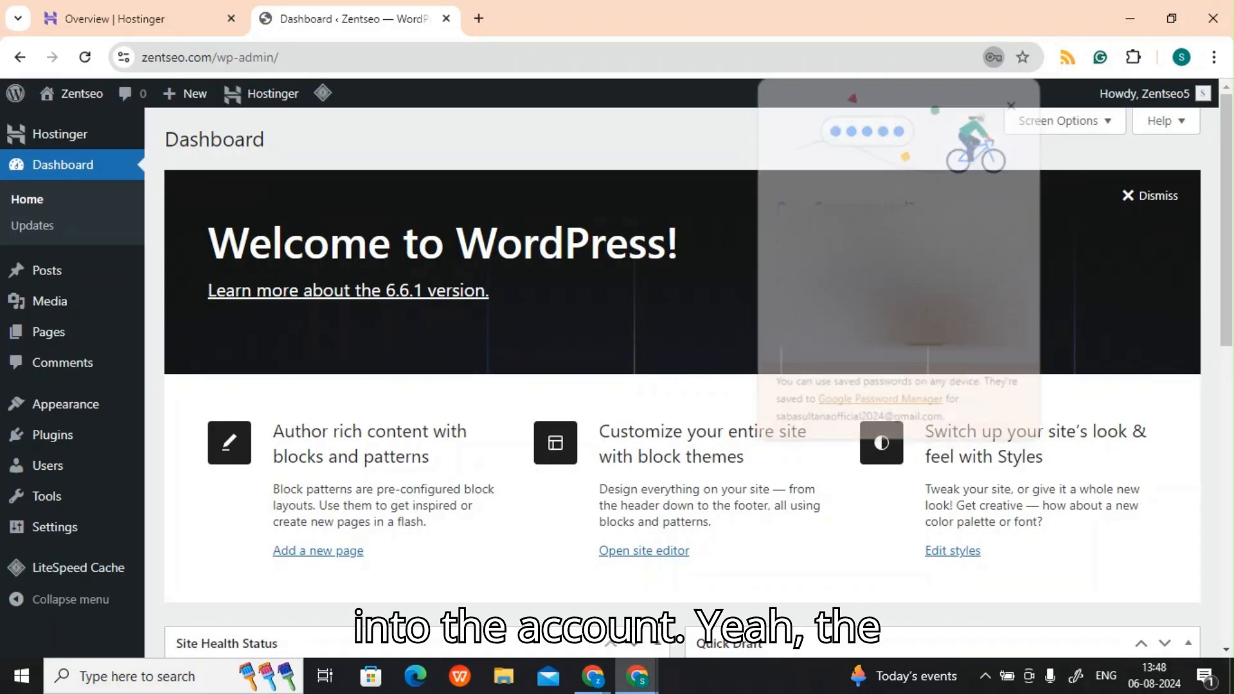
scroll(685, 330, down, 8)
scroll(686, 336, down, 2)
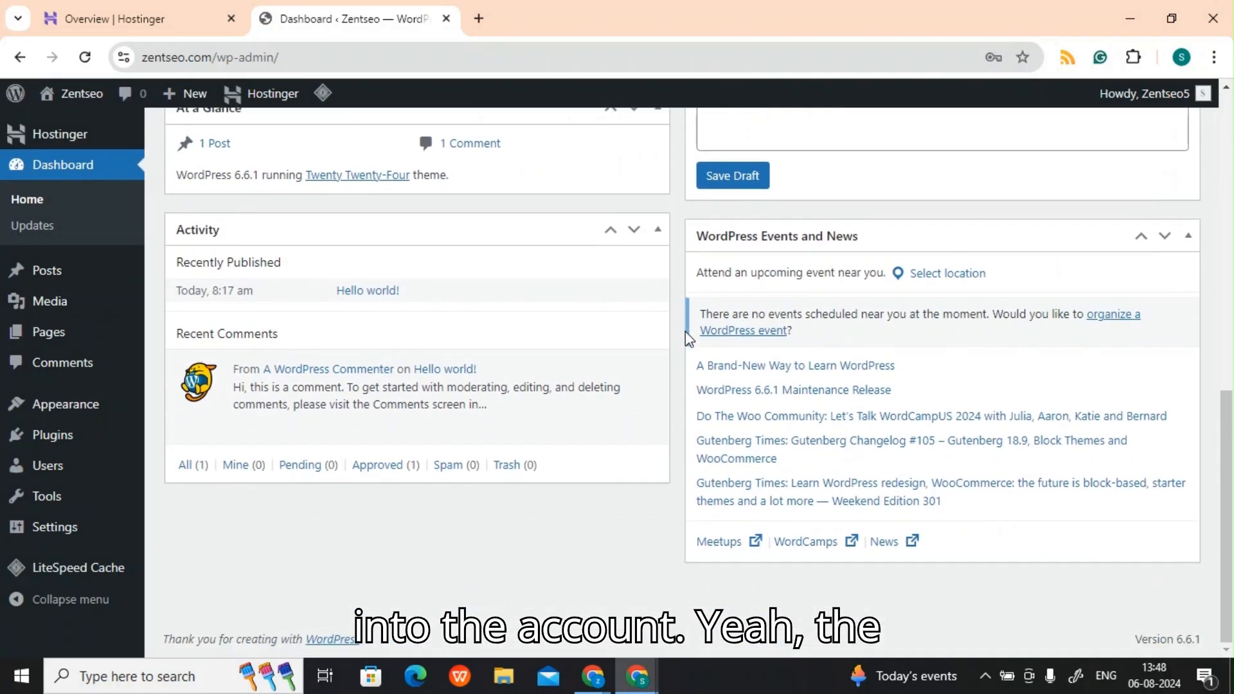
scroll(685, 336, up, 10)
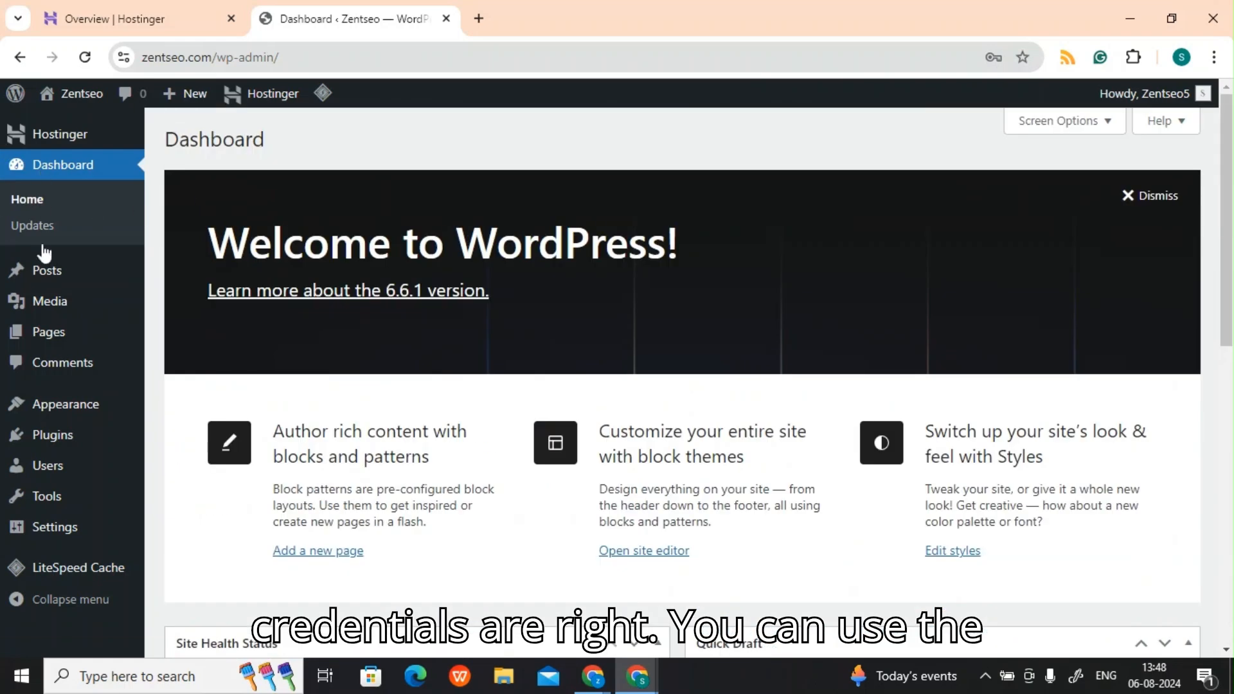
mouse_move(88, 114)
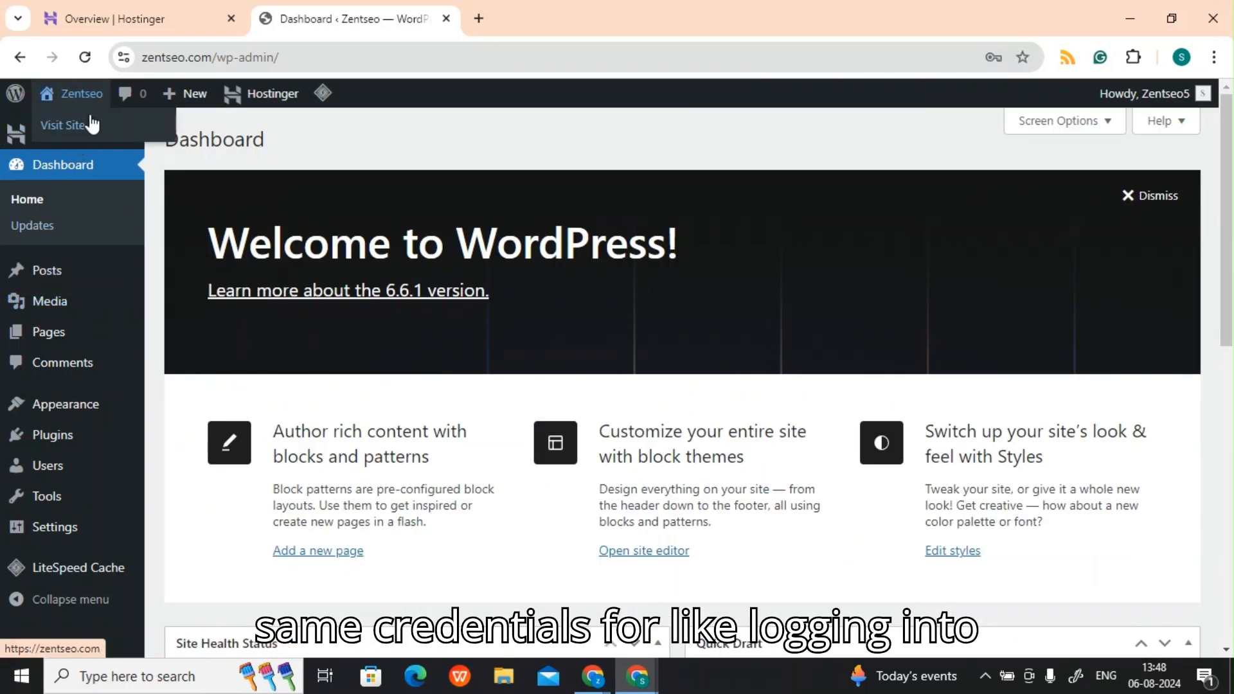
mouse_move(94, 443)
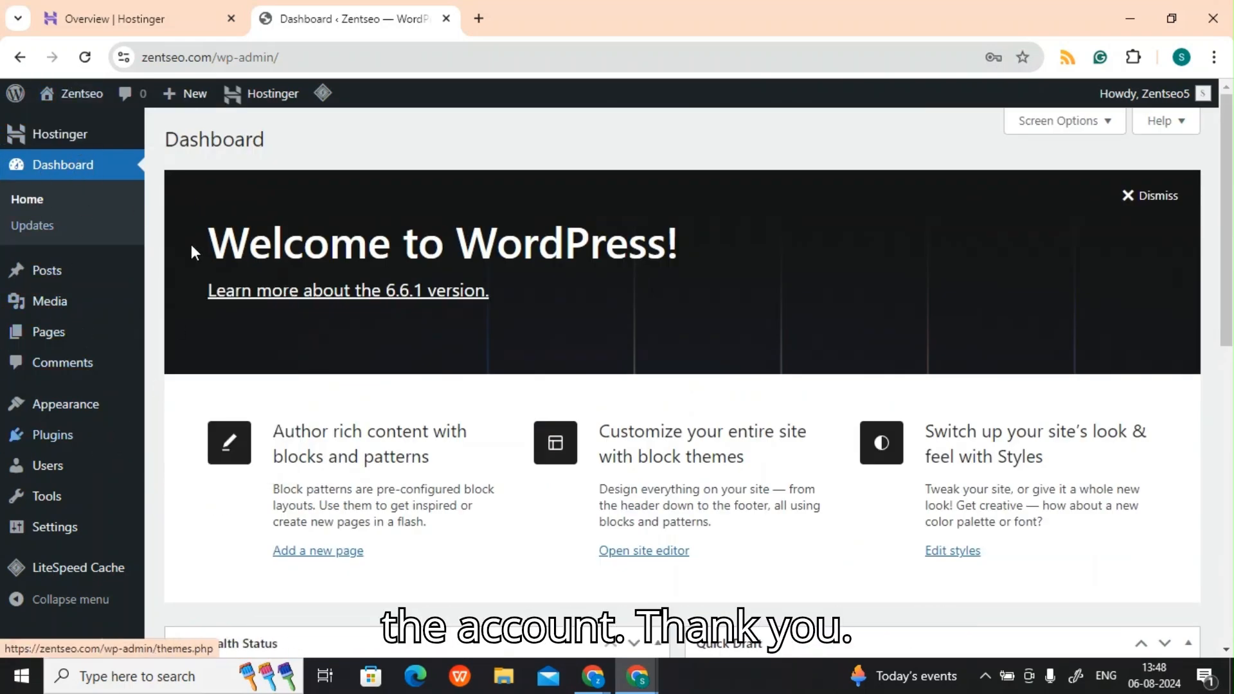